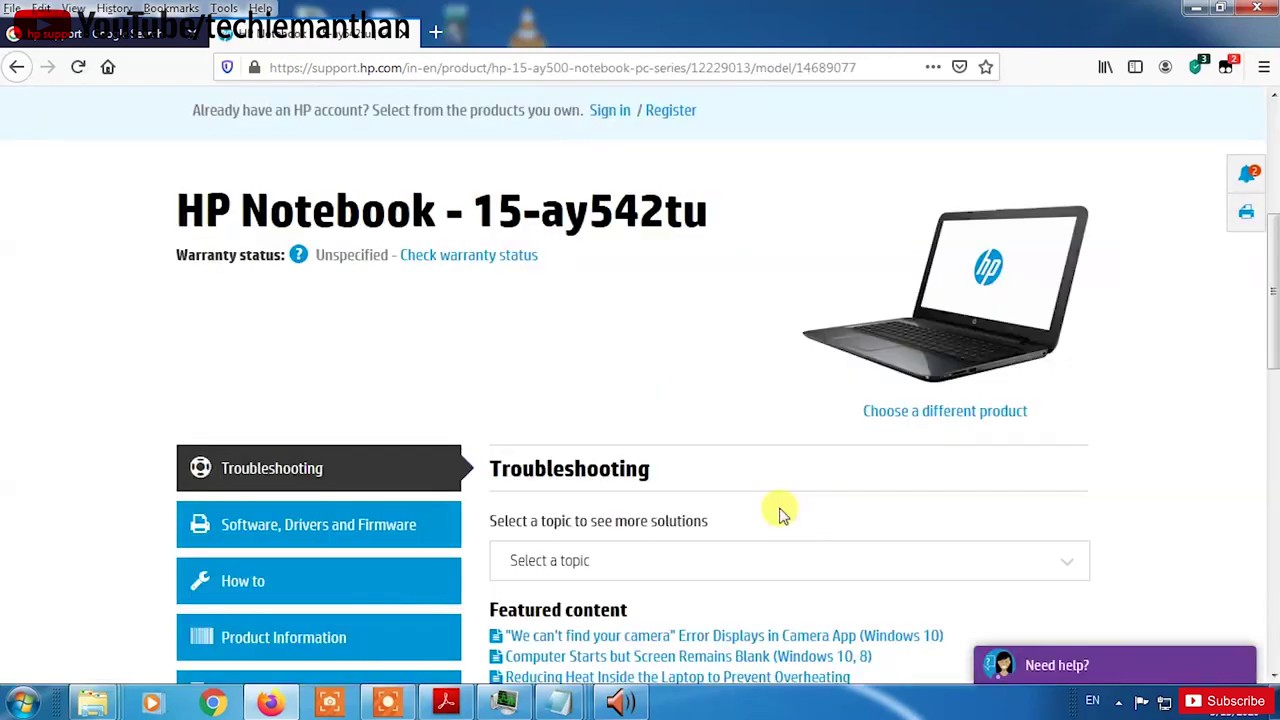
Open the software and driver downloads for the HP Notebook 15-ay542tu and expand the BIOS category.
{"action": "scroll", "coordinate": [640, 425], "scroll_direction": "down", "scroll_amount": 3}
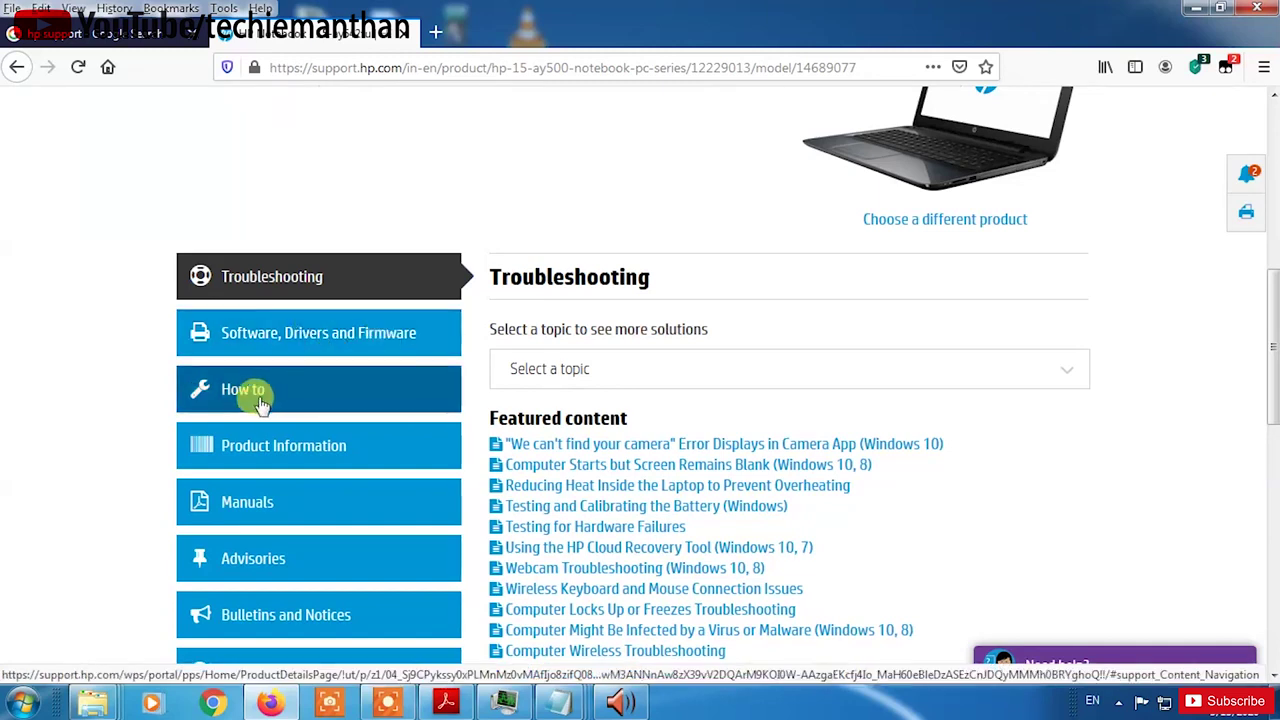
{"action": "left_click", "coordinate": [320, 338]}
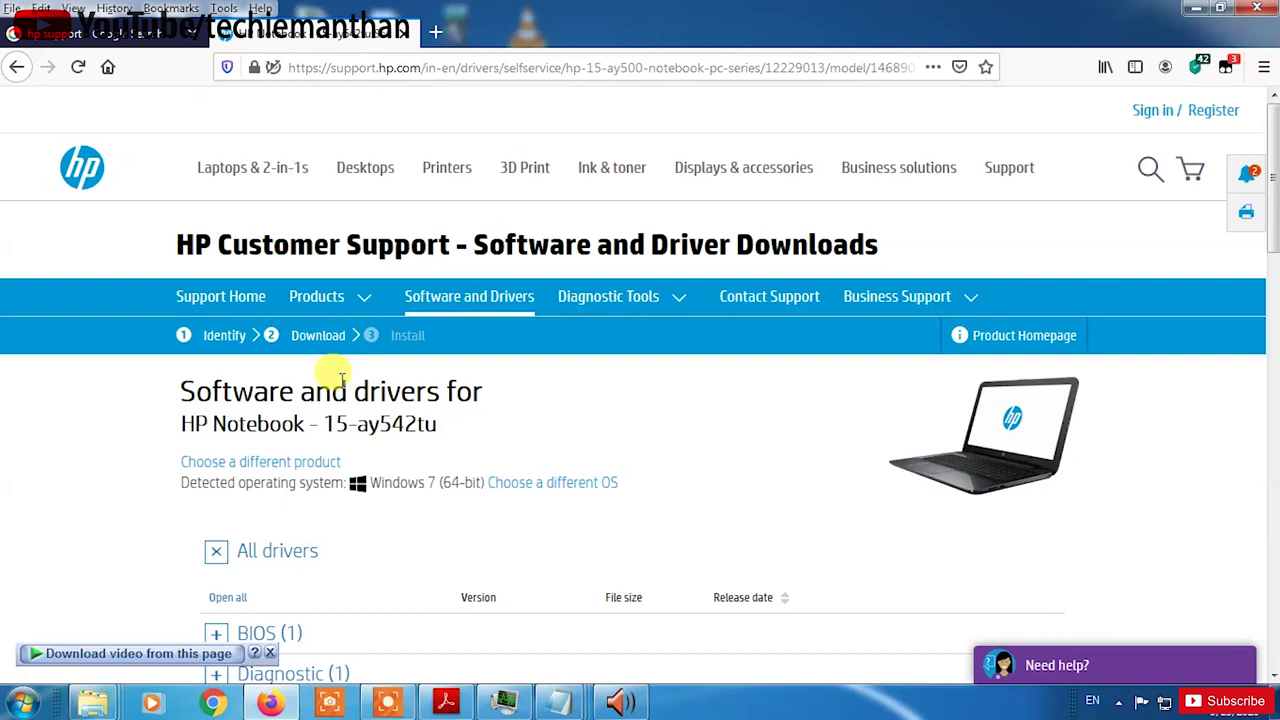
{"action": "scroll", "coordinate": [443, 334], "scroll_direction": "down", "scroll_amount": 3}
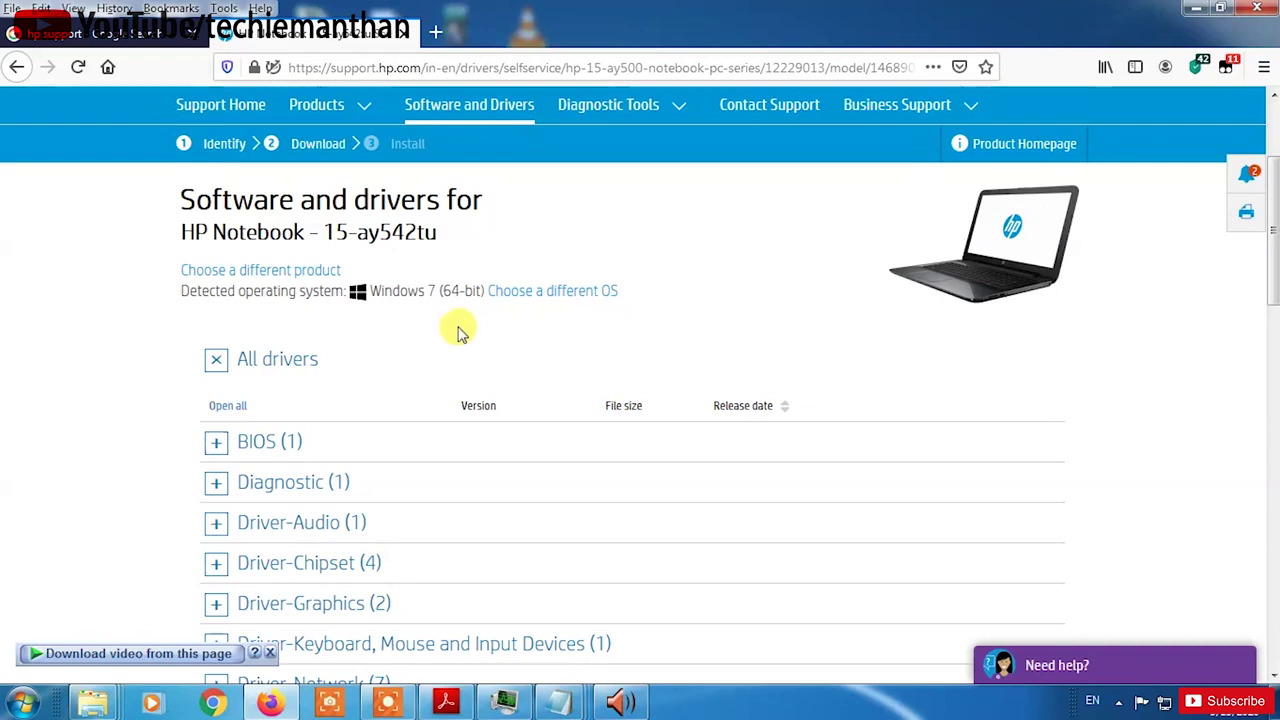
{"action": "left_click", "coordinate": [215, 449]}
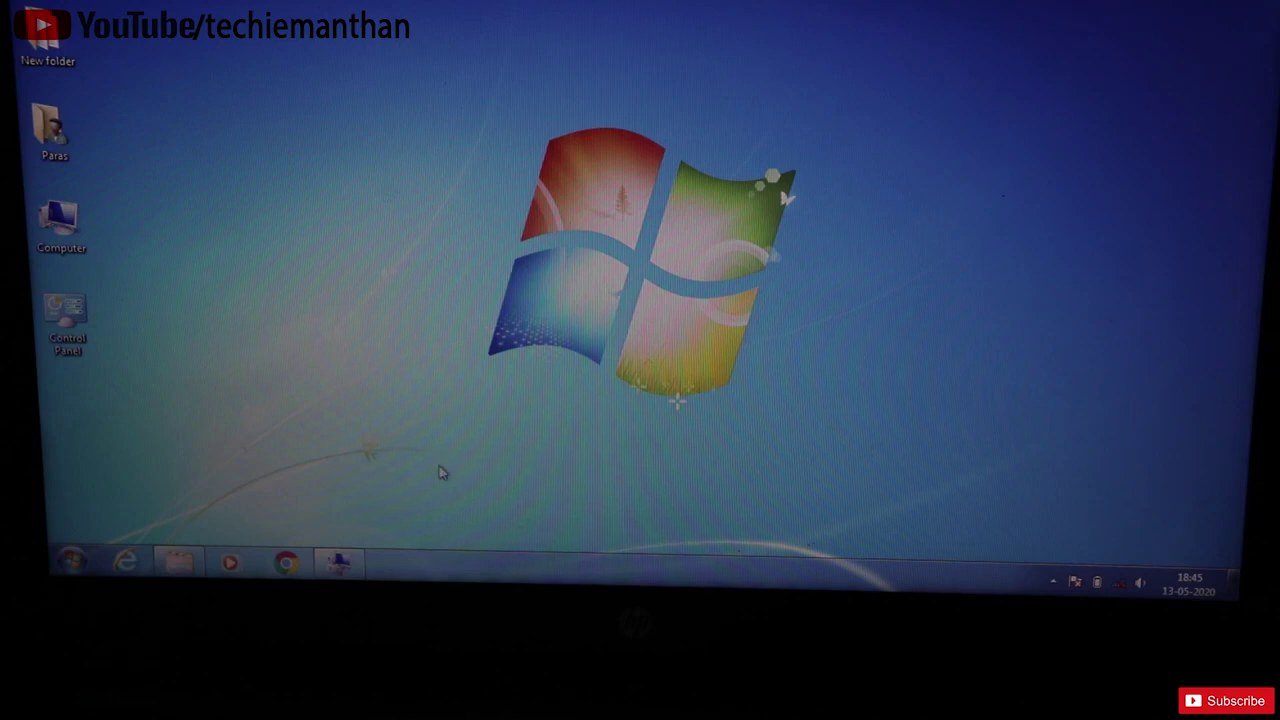
Search Windows for "system in" and open System Information on the laptop.
{"action": "left_click", "coordinate": [70, 561]}
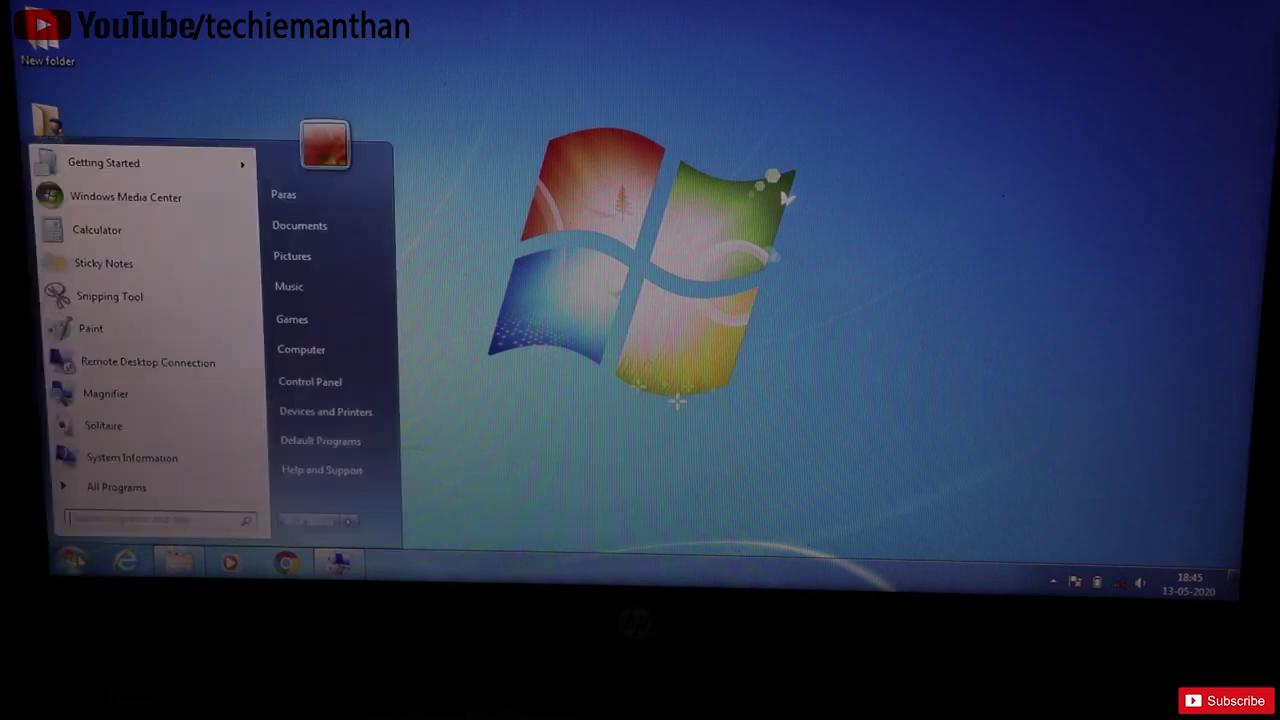
{"action": "type", "text": "system in"}
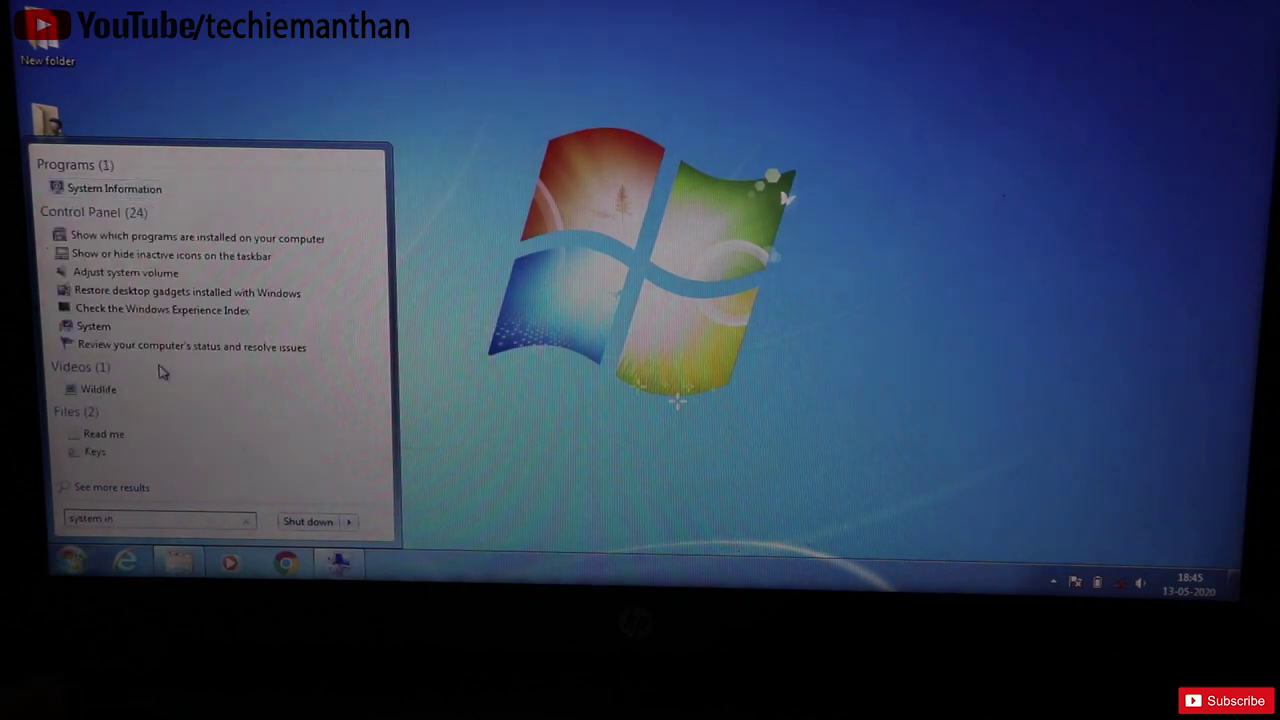
{"action": "left_click", "coordinate": [114, 189]}
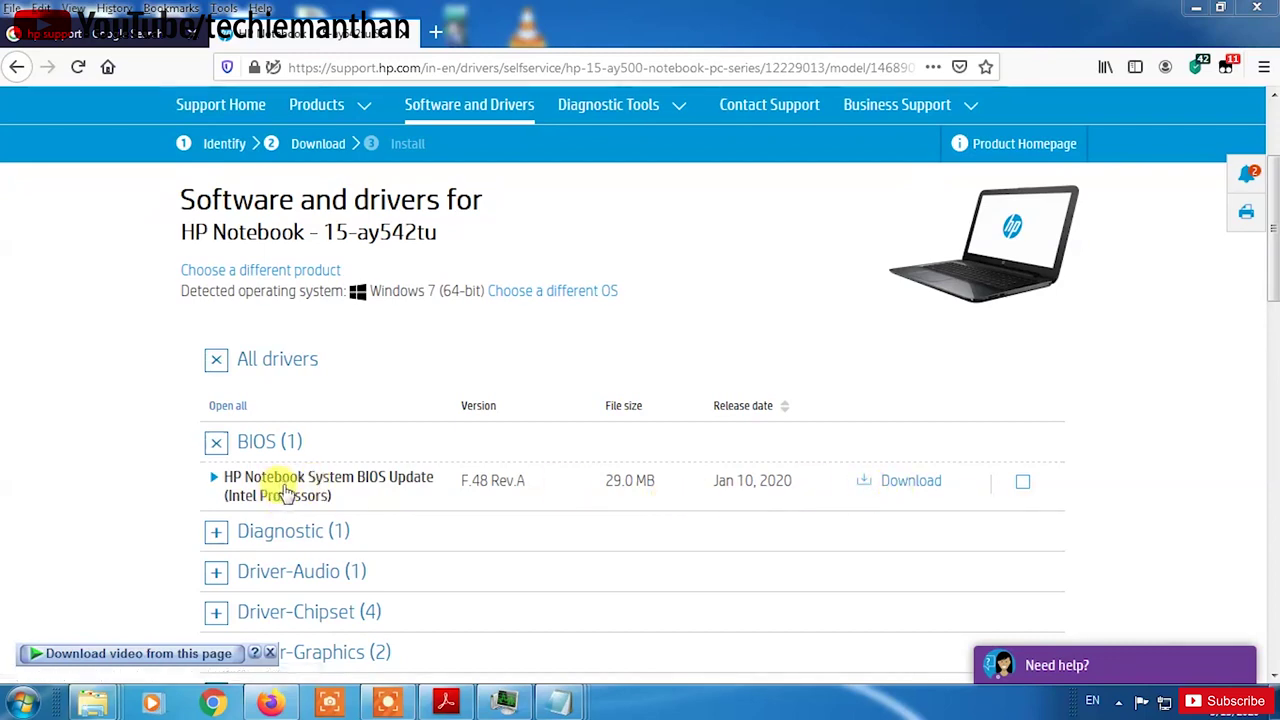
Download the HP Notebook System BIOS Update installer sp100949.exe manually, declining the download and install assistant.
{"action": "left_click", "coordinate": [903, 487]}
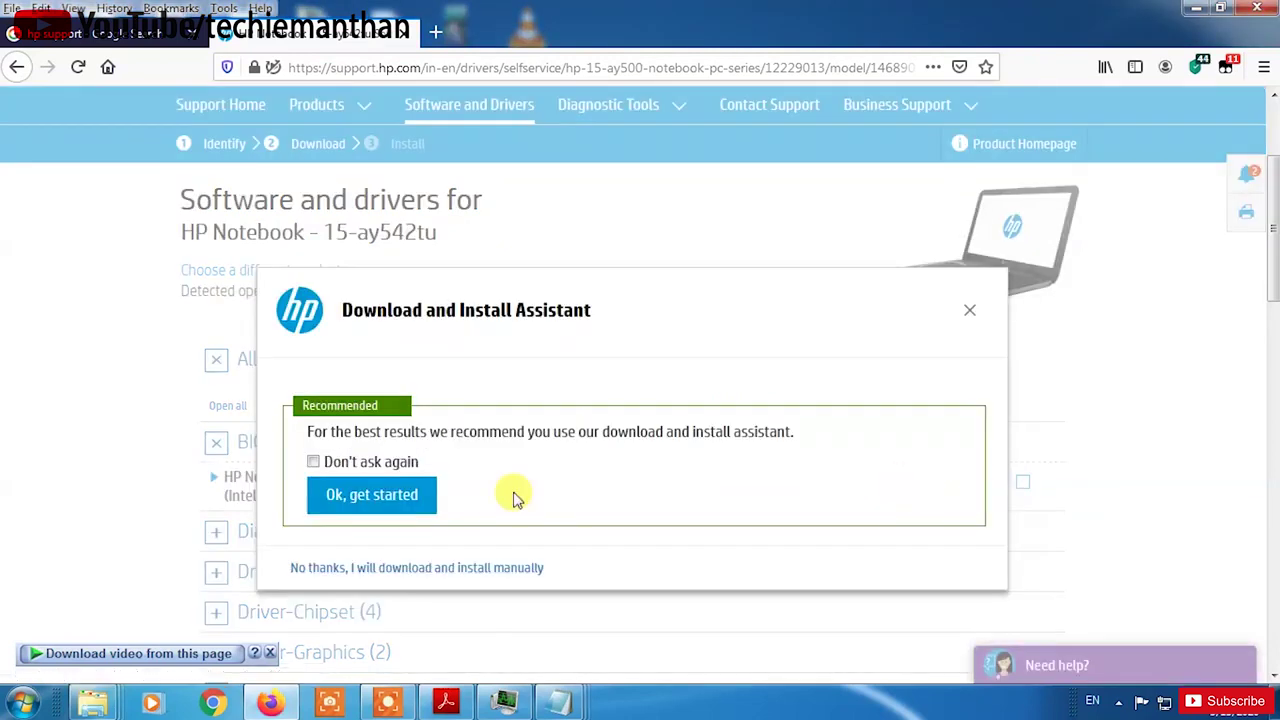
{"action": "left_click", "coordinate": [442, 568]}
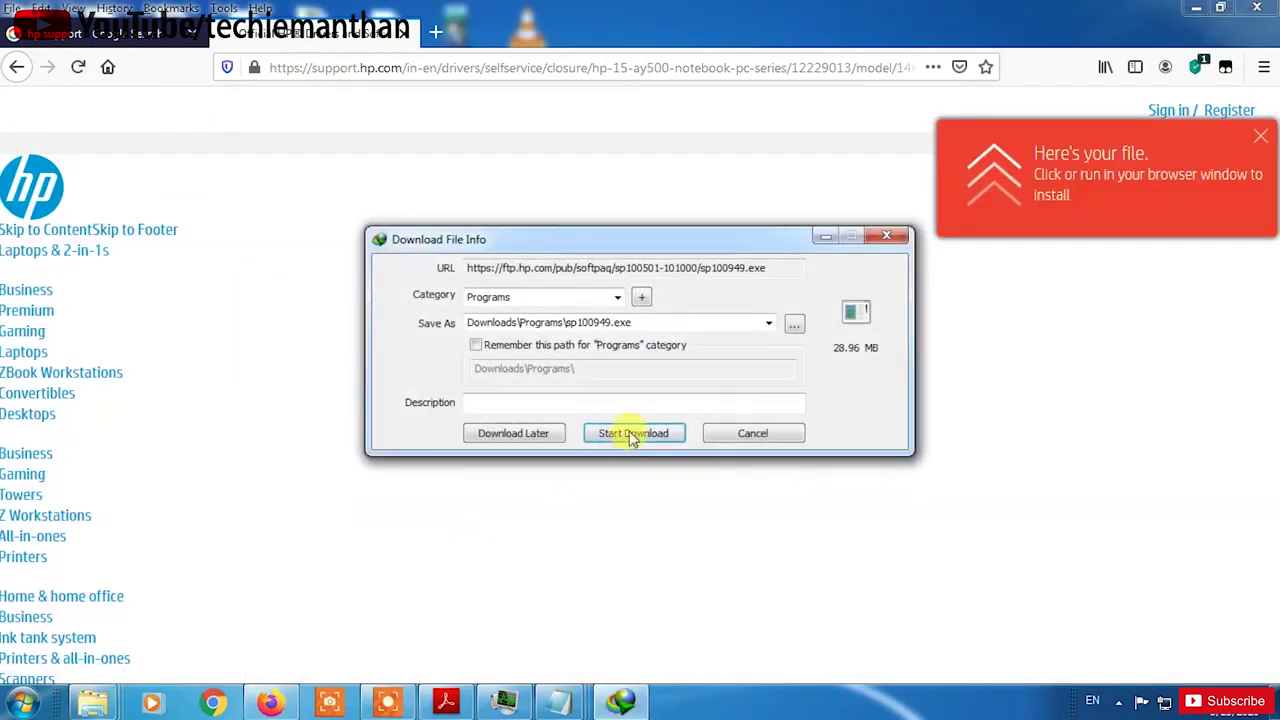
{"action": "left_click", "coordinate": [632, 436]}
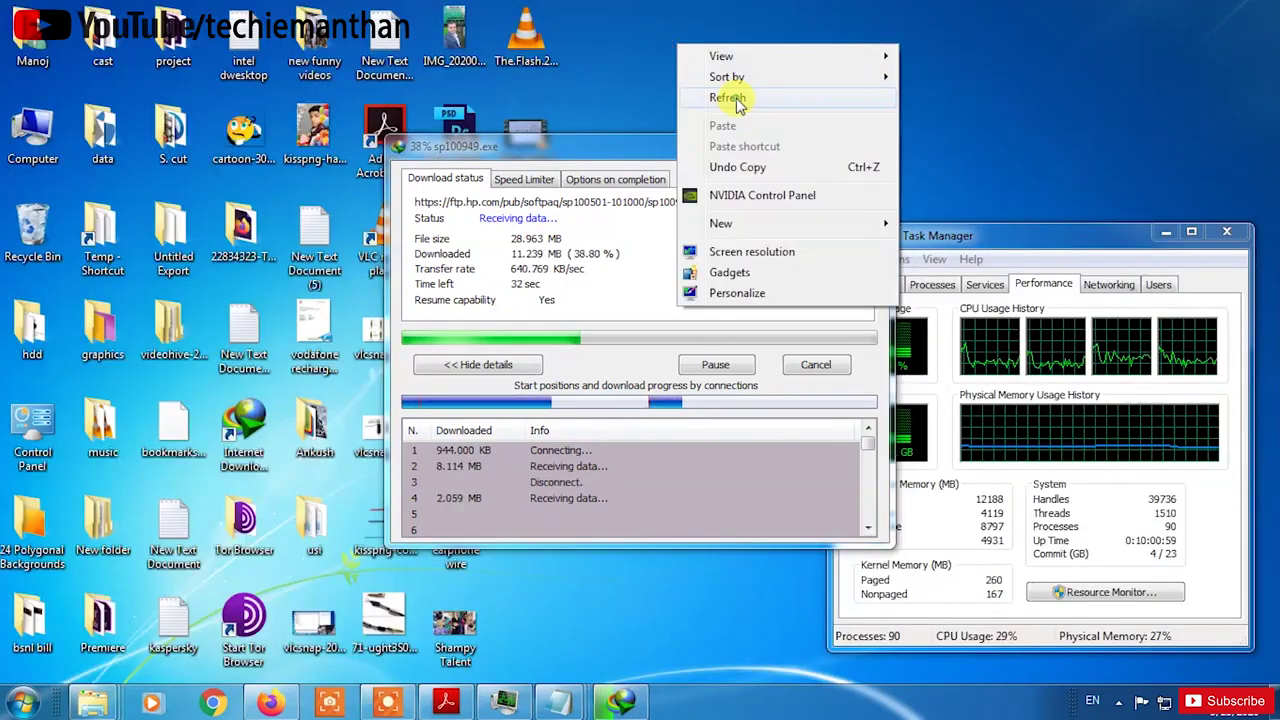
{"action": "left_click", "coordinate": [737, 100]}
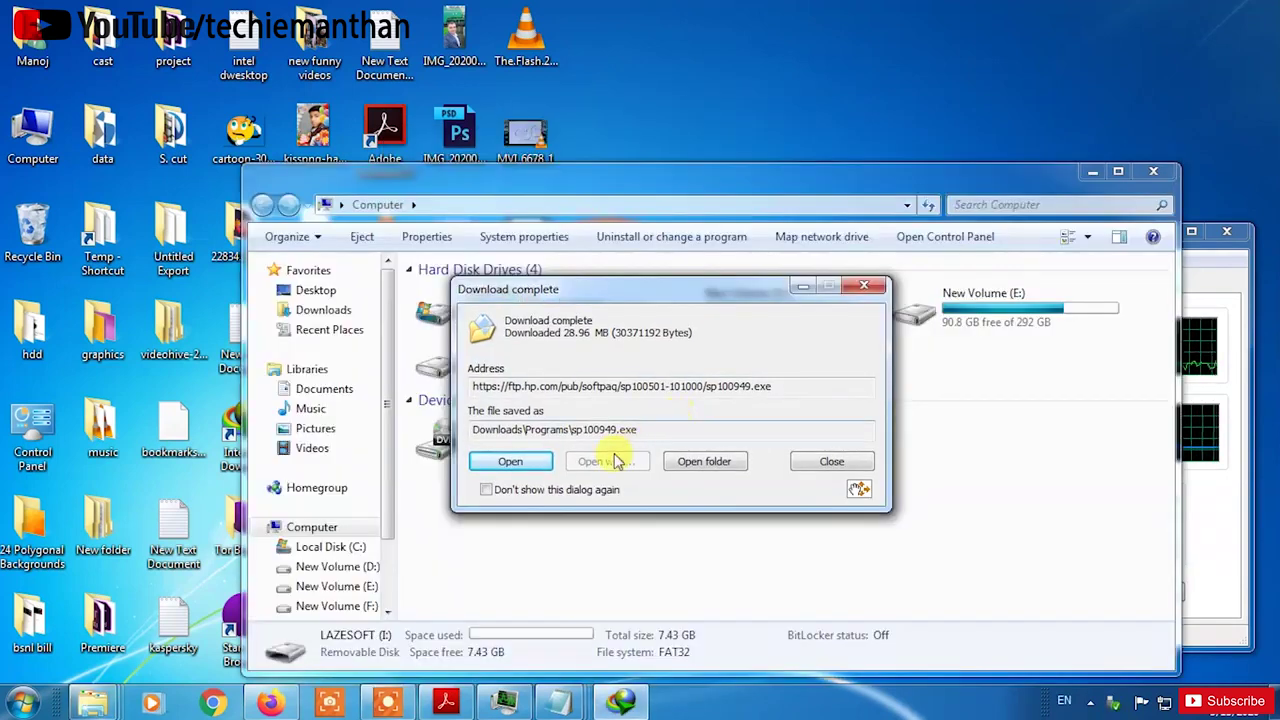
Run the downloaded BIOS update installer, accept the license agreement and continue to the HP System BIOS Update Utility.
{"action": "left_click", "coordinate": [514, 468]}
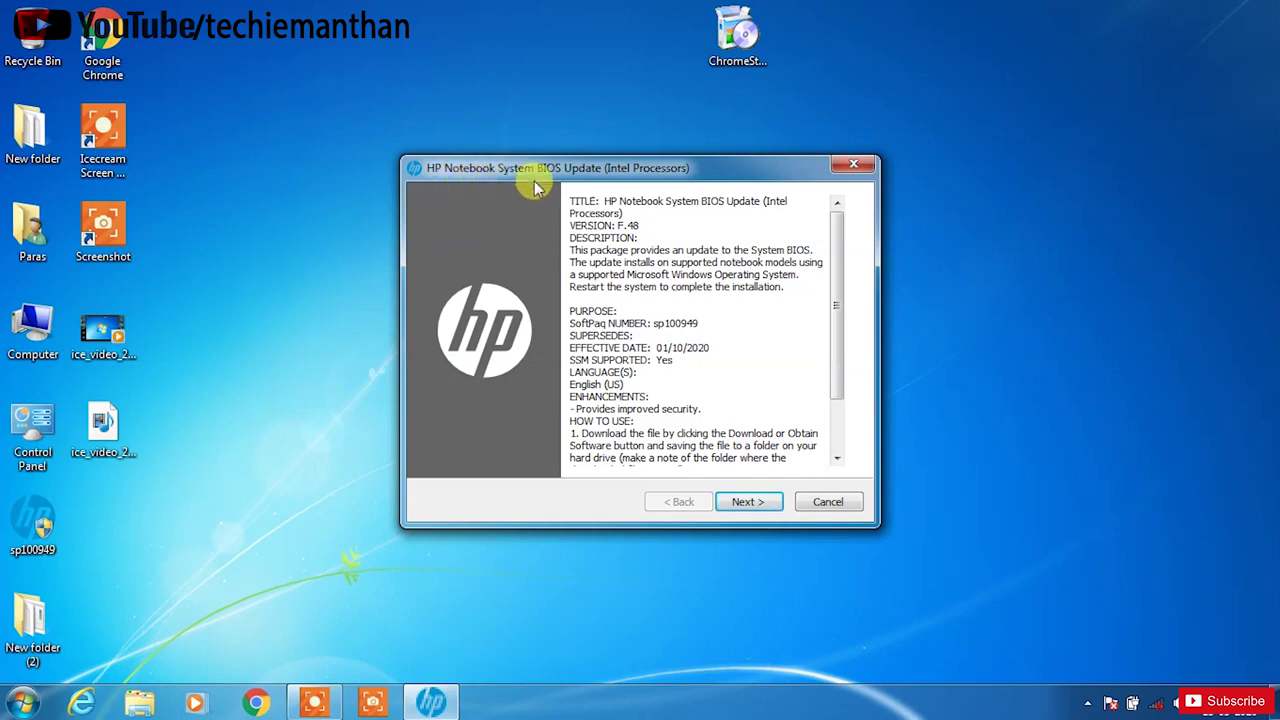
{"action": "left_click", "coordinate": [745, 502]}
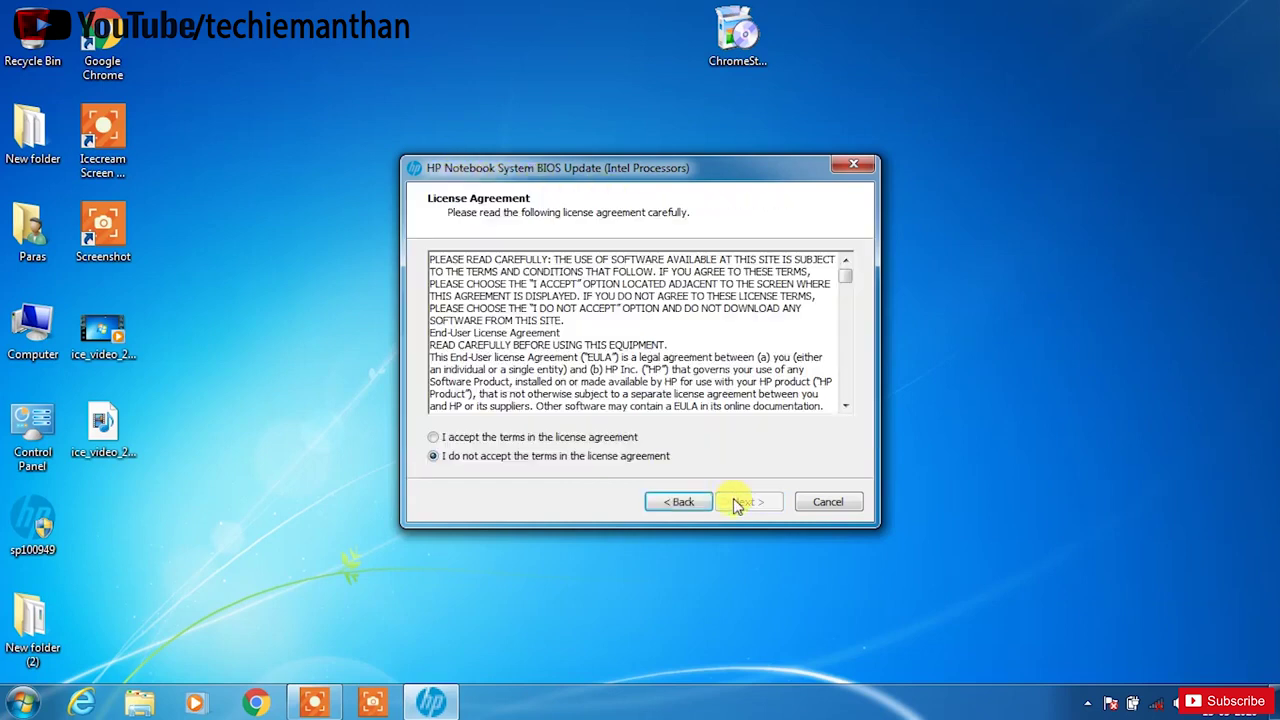
{"action": "left_click", "coordinate": [447, 441]}
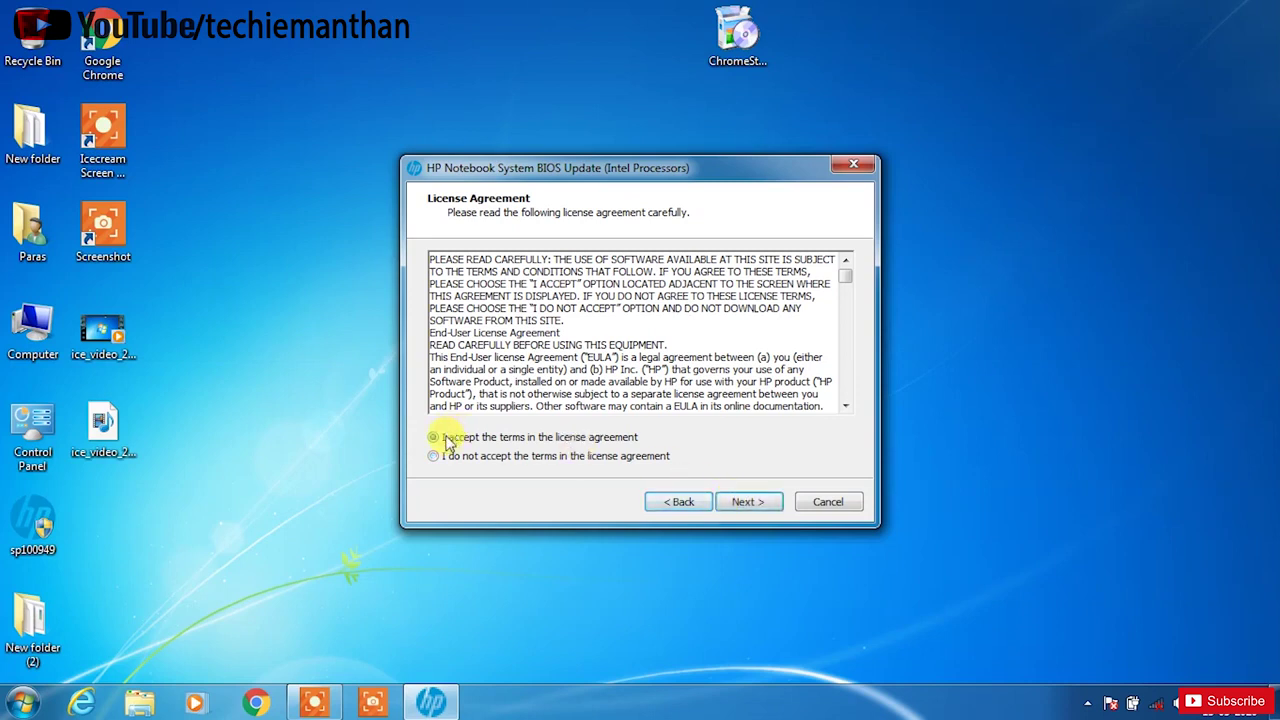
{"action": "left_click", "coordinate": [748, 502]}
{"action": "left_click", "coordinate": [750, 507]}
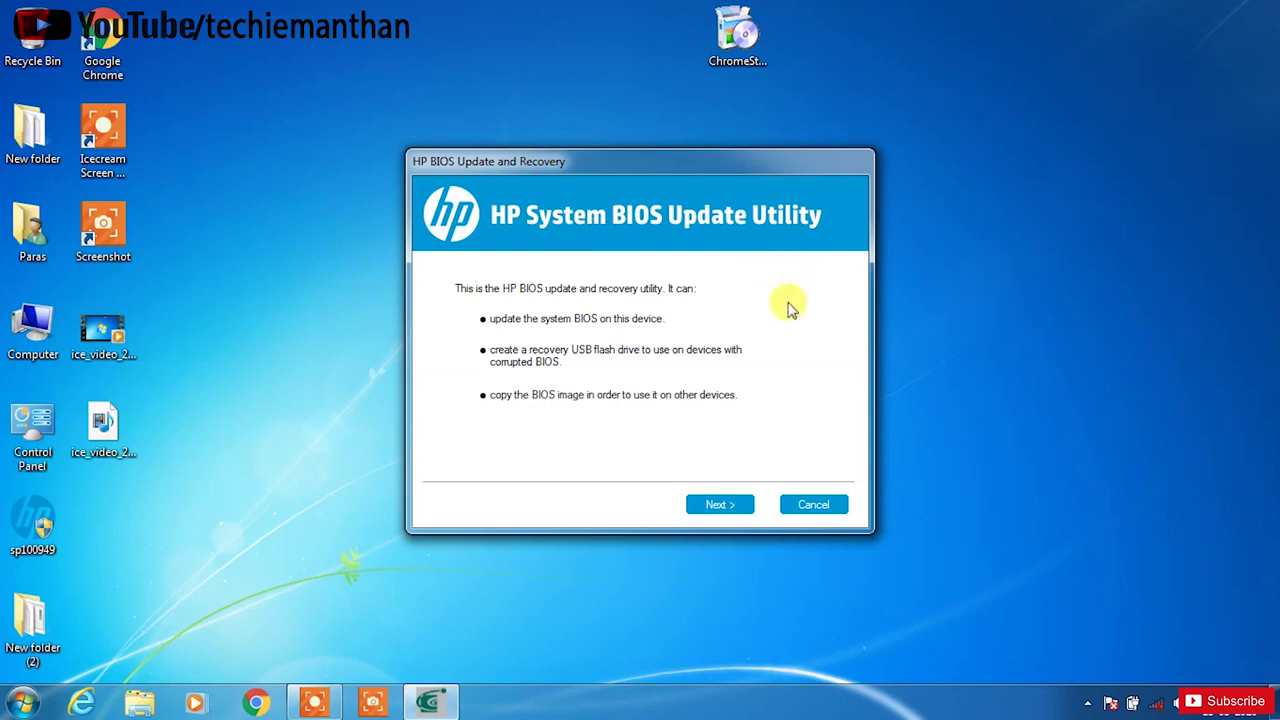
Try to update the BIOS on this device with the Update option, then exit the utility.
{"action": "left_click", "coordinate": [712, 508]}
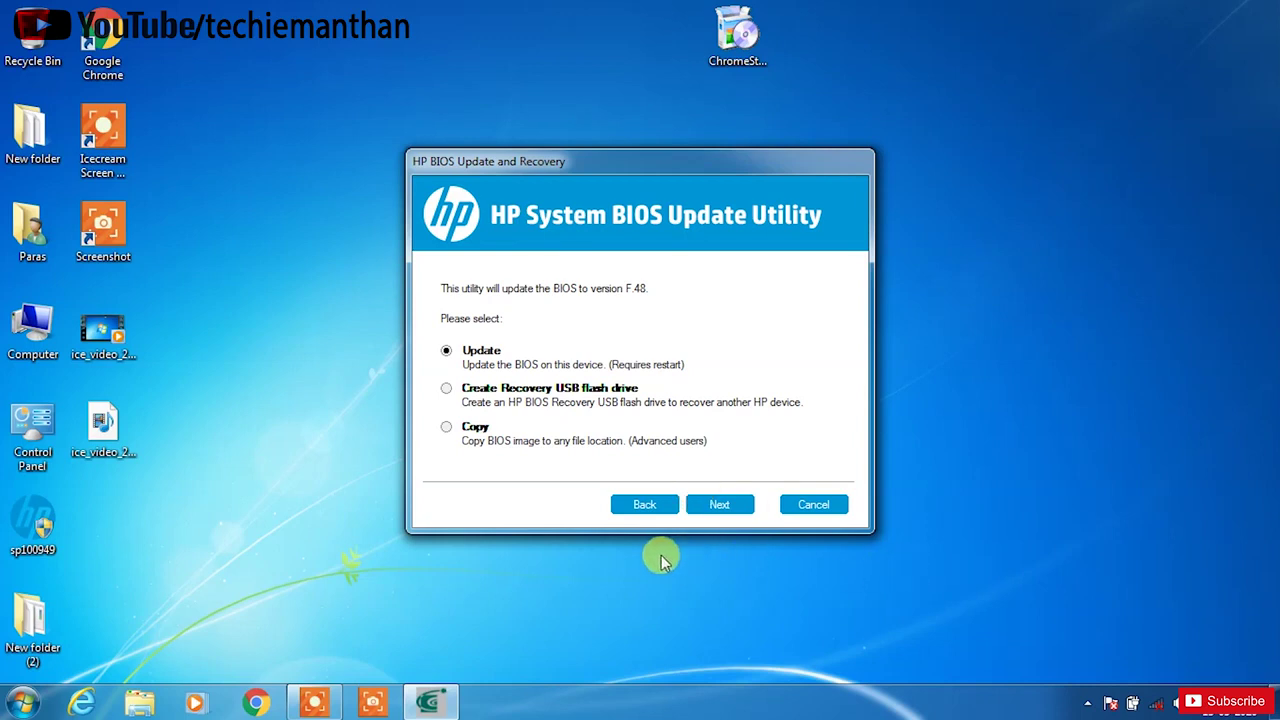
{"action": "left_click", "coordinate": [447, 389]}
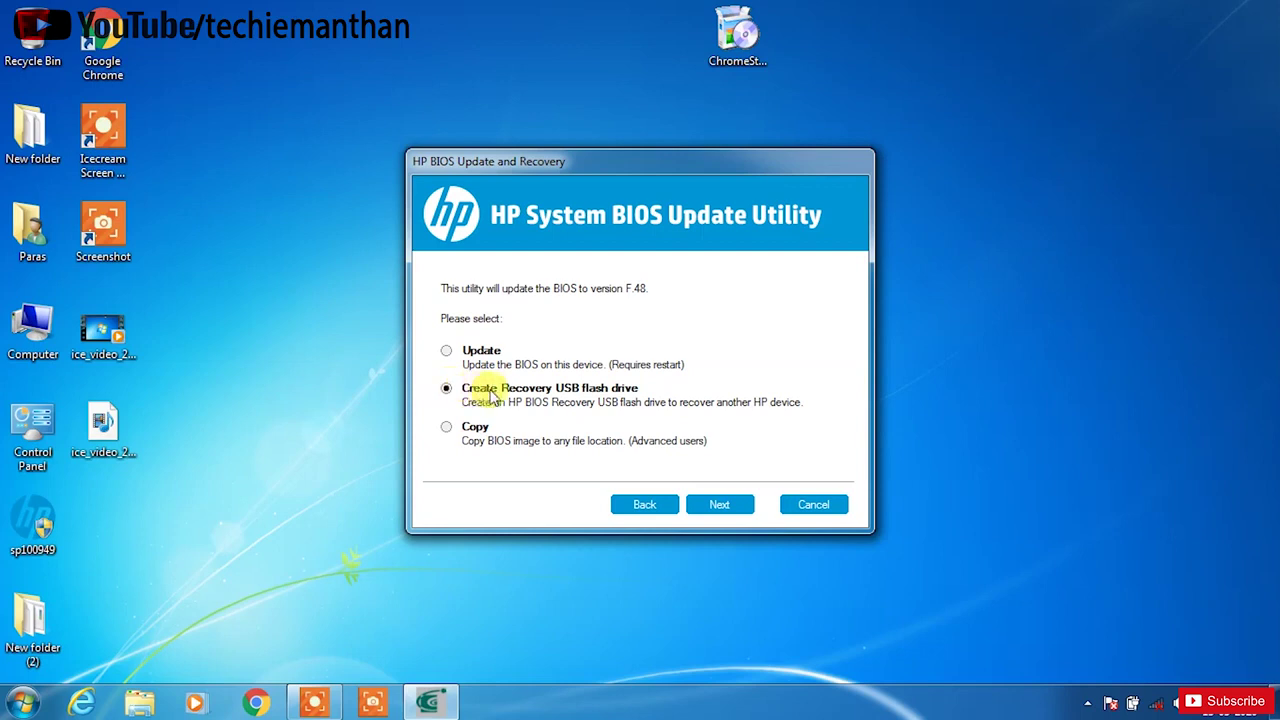
{"action": "left_click", "coordinate": [447, 353]}
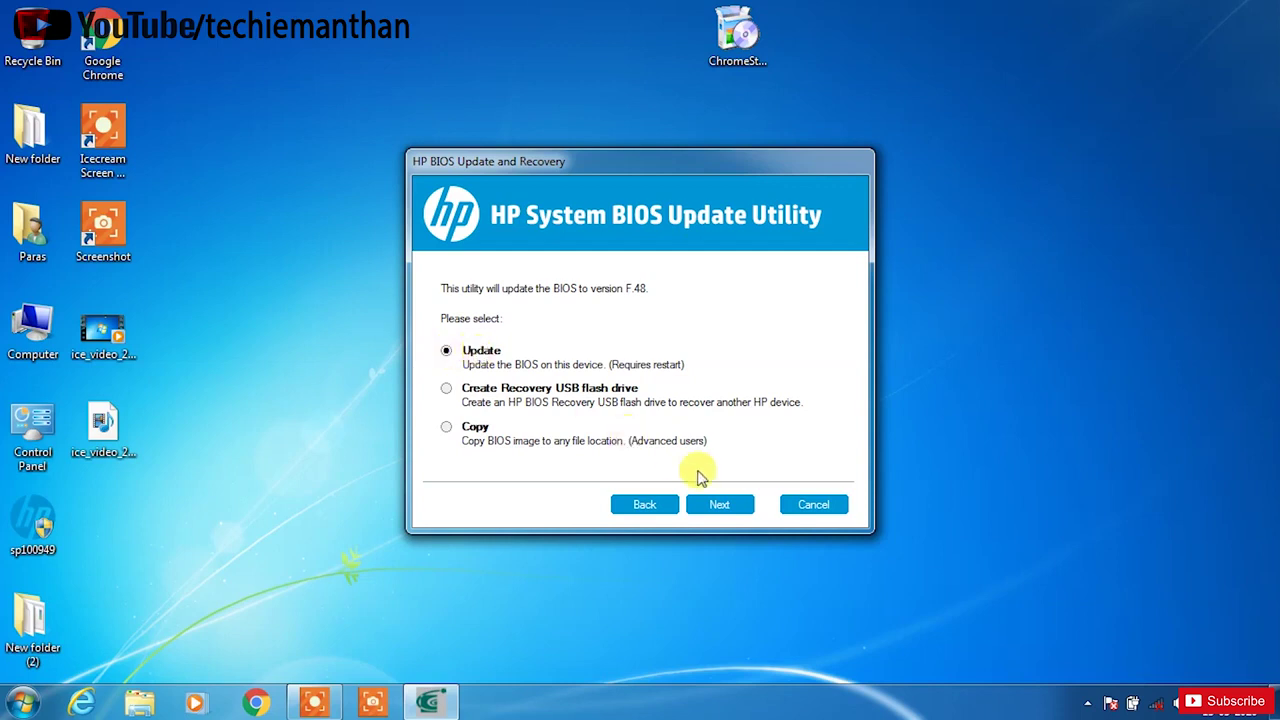
{"action": "left_click", "coordinate": [720, 506]}
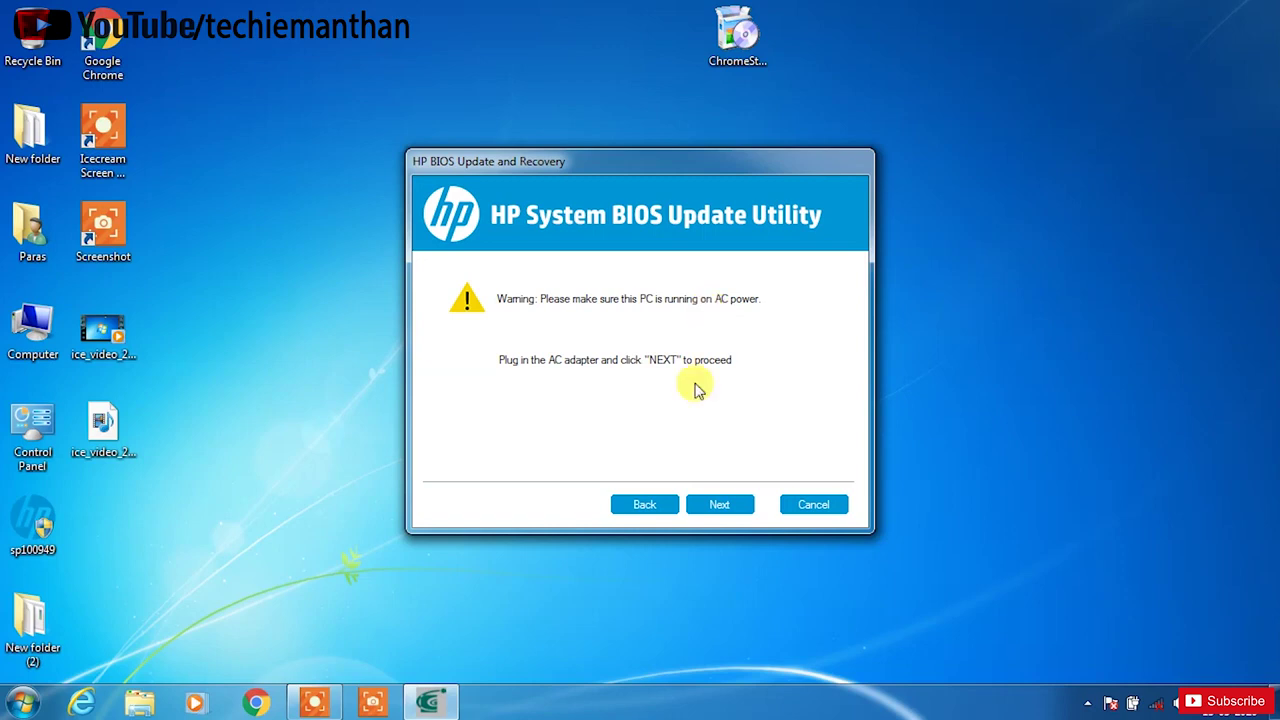
{"action": "left_click", "coordinate": [721, 506]}
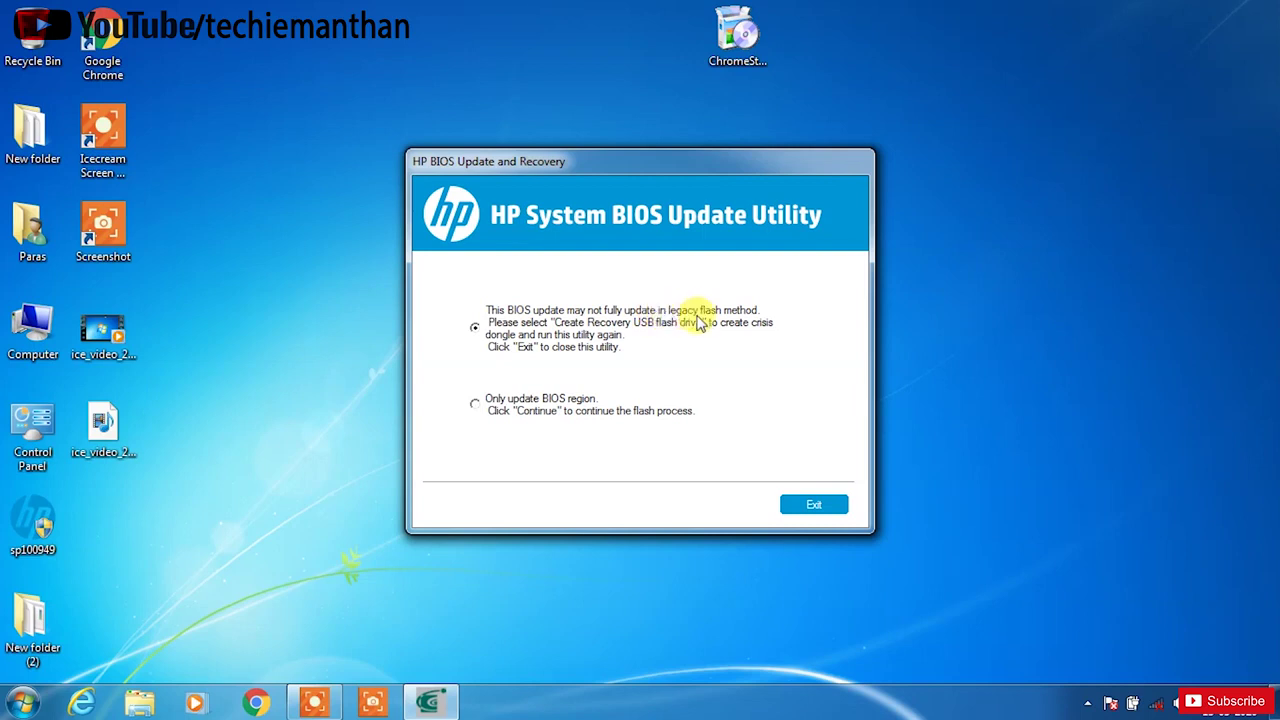
{"action": "left_click", "coordinate": [820, 507]}
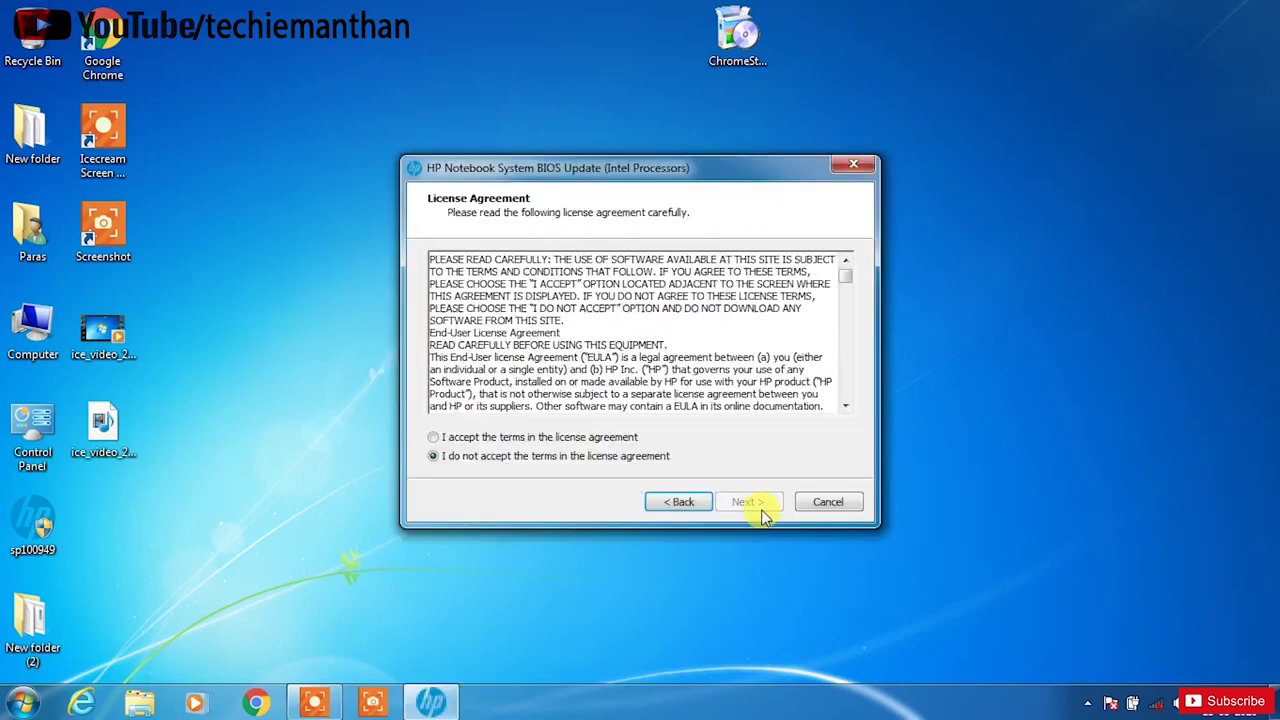
Accept the license agreement in the restarted BIOS update installer and proceed to the update utility.
{"action": "left_click", "coordinate": [577, 441]}
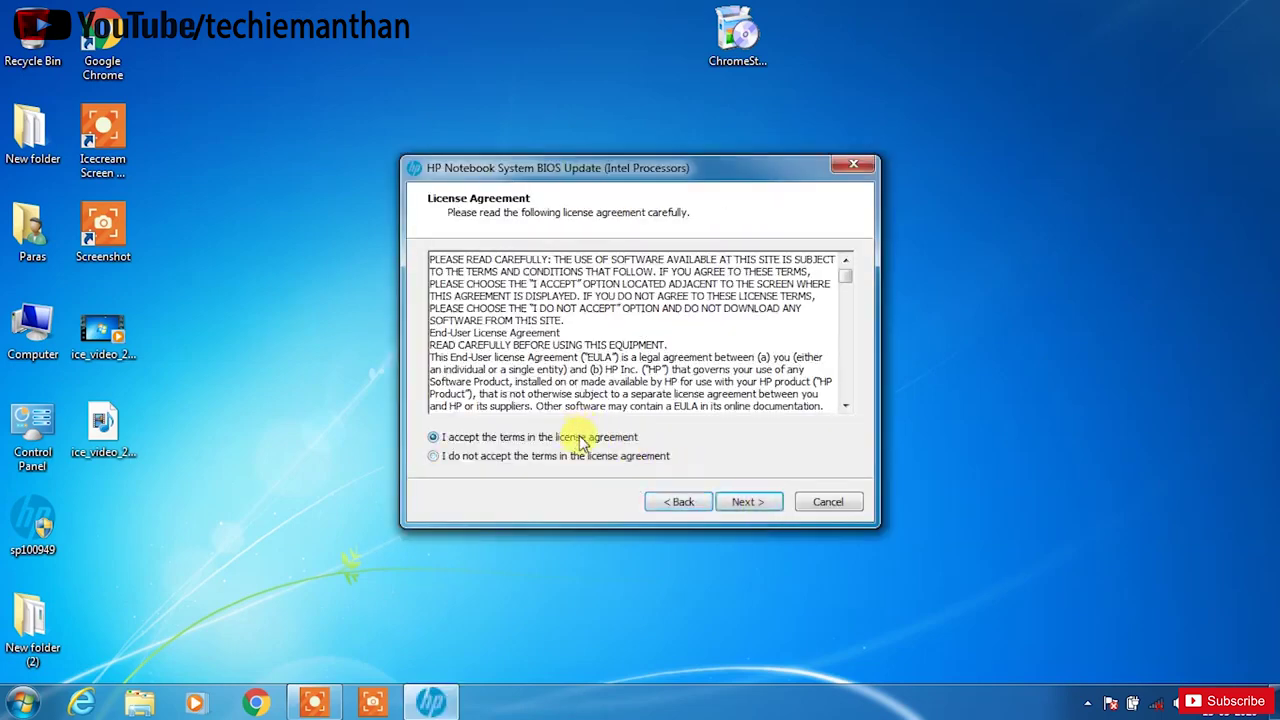
{"action": "left_click", "coordinate": [747, 503]}
{"action": "left_click", "coordinate": [747, 503]}
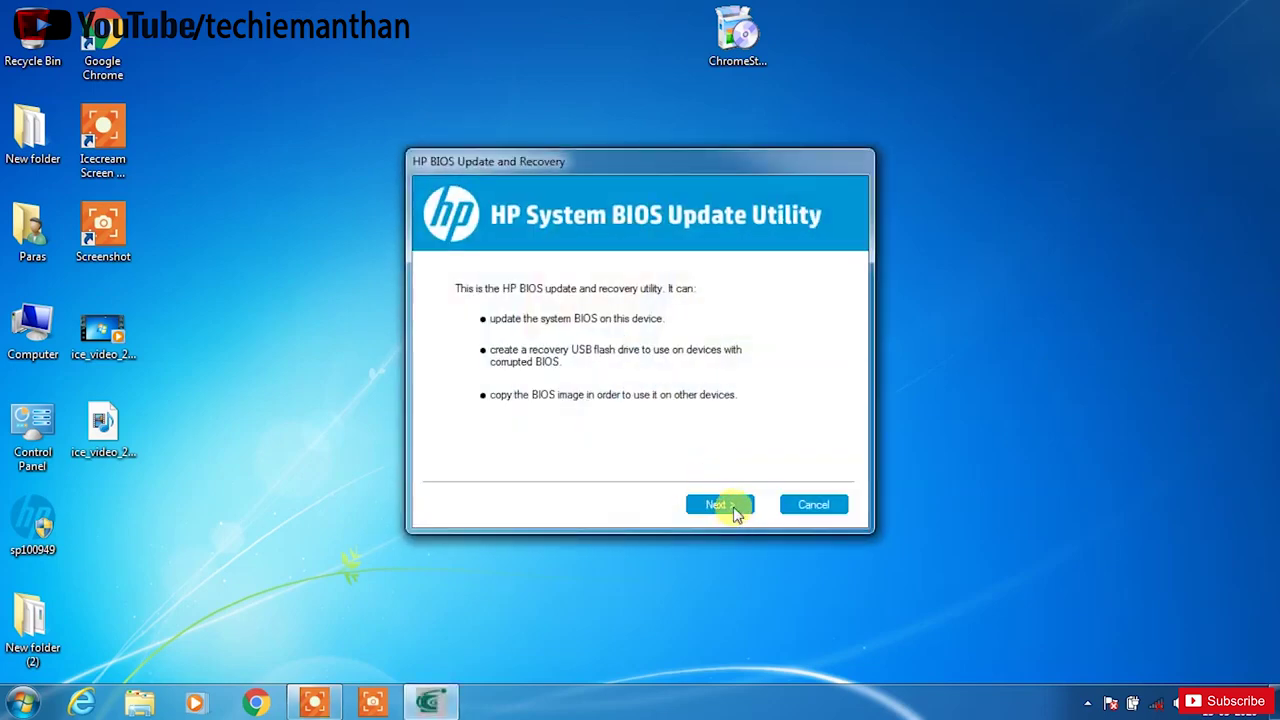
Choose to create a recovery USB flash drive in the BIOS update utility and continue to drive selection.
{"action": "left_click", "coordinate": [734, 508]}
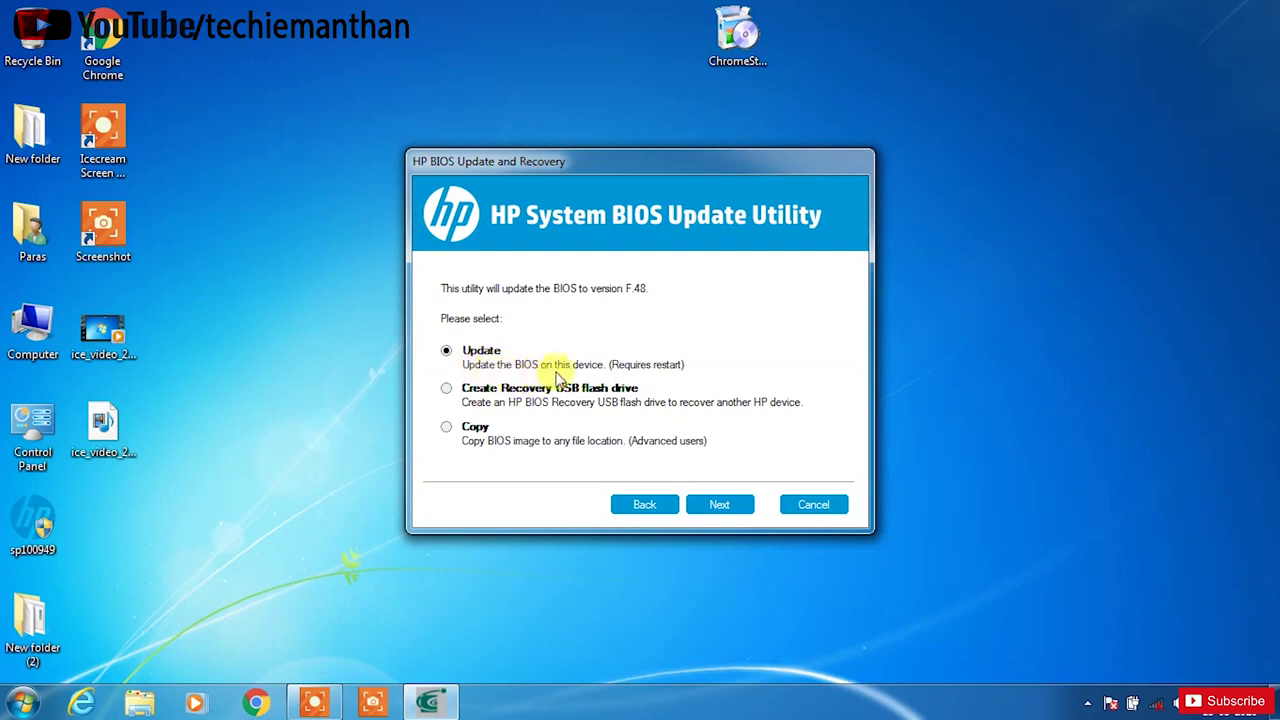
{"action": "left_click", "coordinate": [446, 390]}
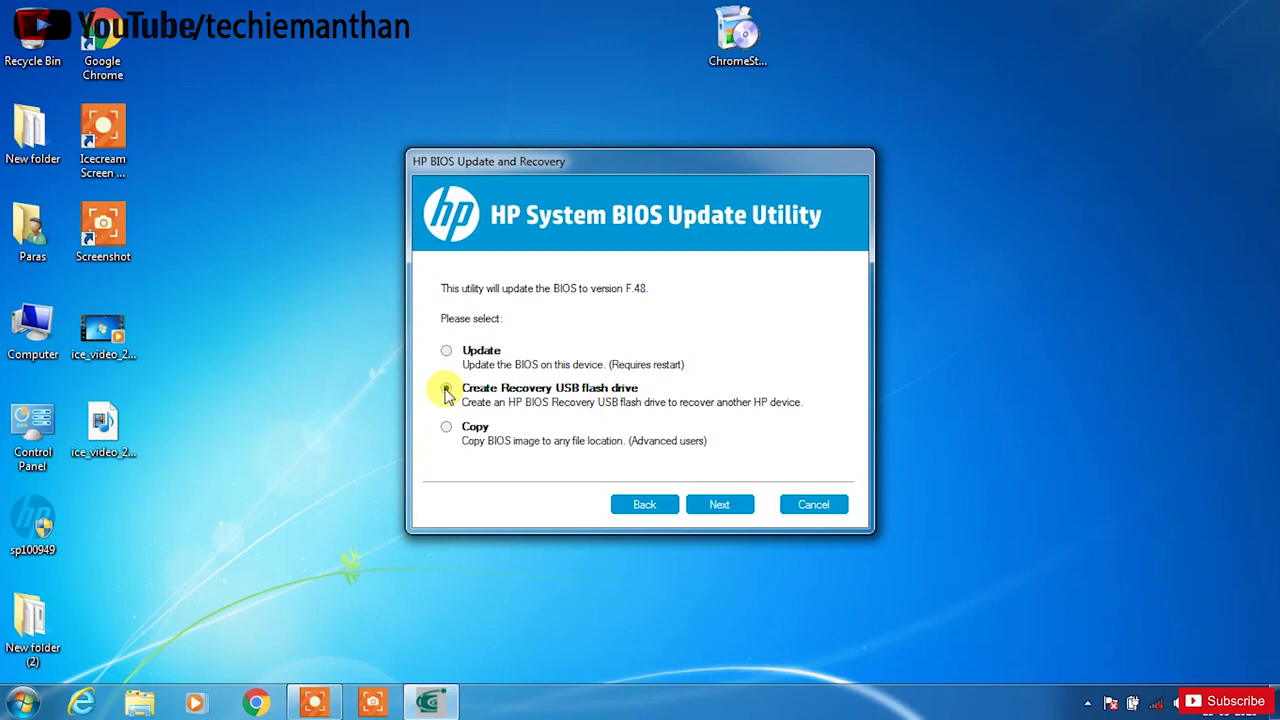
{"action": "left_click", "coordinate": [705, 500]}
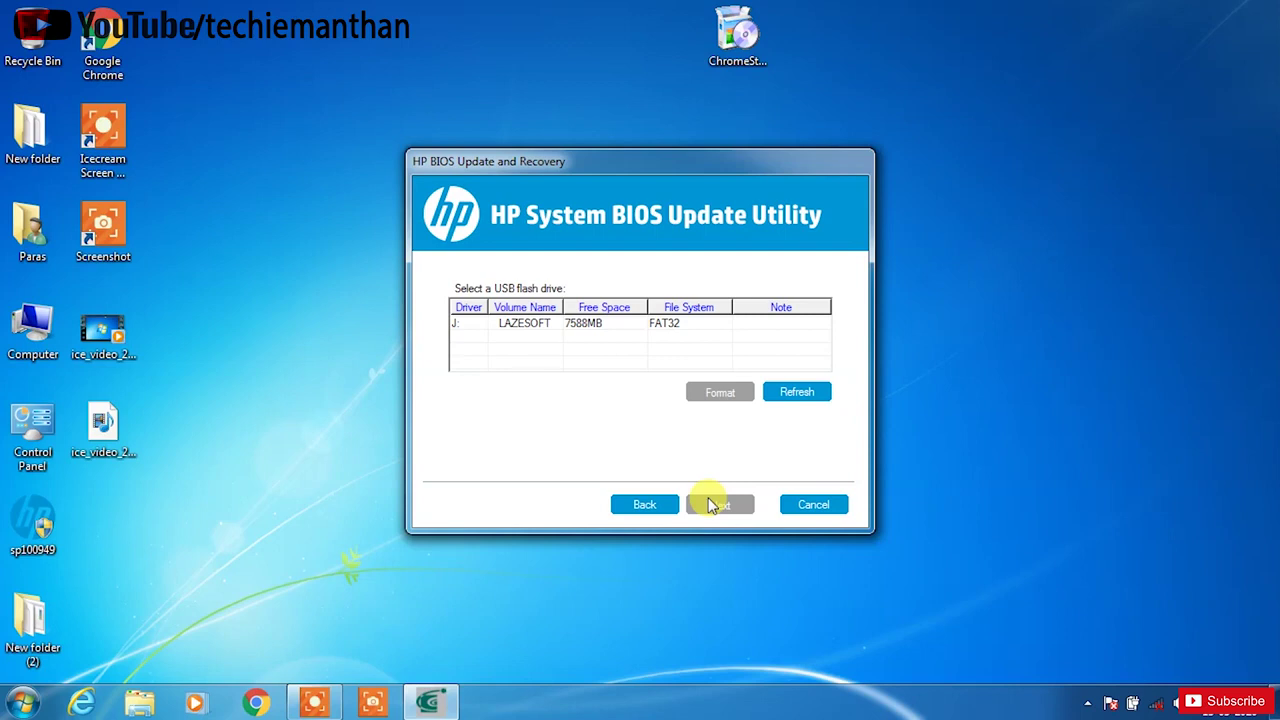
Refresh the USB flash drive list, select LAZESOFT (J:) and try to format it from the utility.
{"action": "left_click", "coordinate": [583, 324]}
{"action": "left_click", "coordinate": [793, 393]}
{"action": "left_click", "coordinate": [588, 324]}
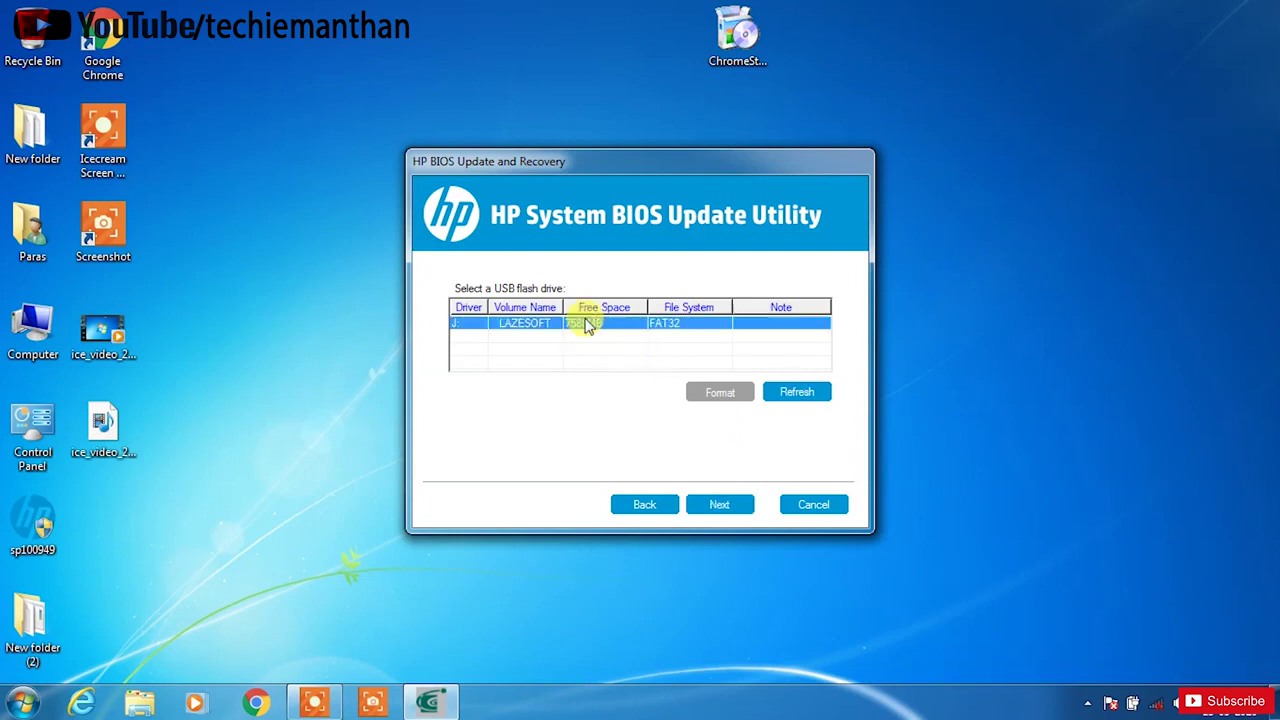
{"action": "left_click", "coordinate": [716, 396]}
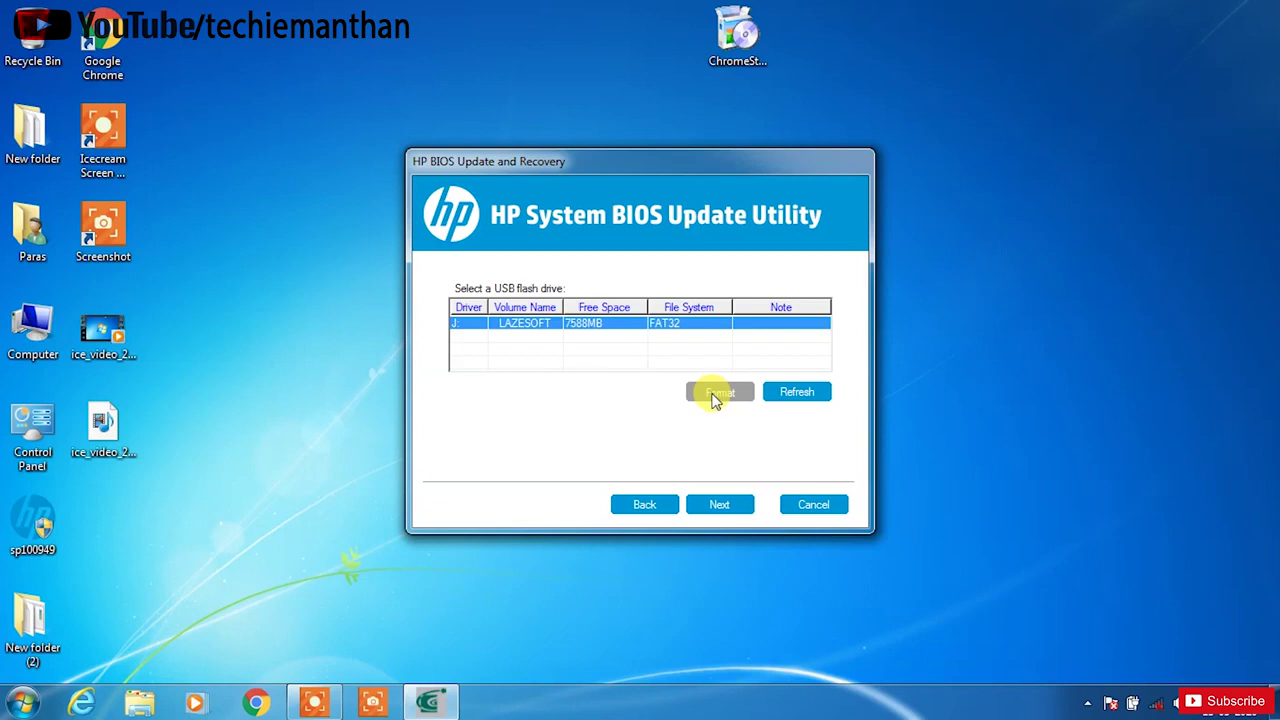
Quick-format the LAZESOFT (J:) flash drive as FAT32 from the Computer window and close the format dialog.
{"action": "left_click", "coordinate": [8, 281]}
{"action": "double_click", "coordinate": [33, 320]}
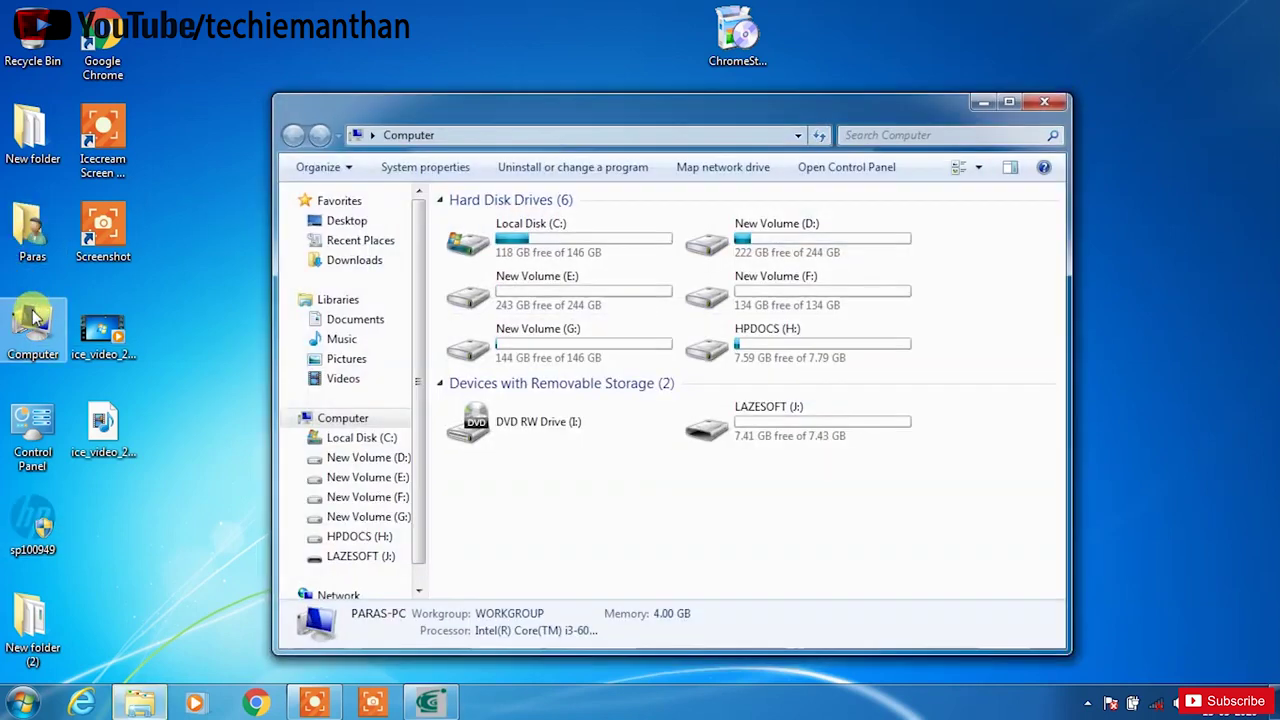
{"action": "left_click", "coordinate": [732, 419]}
{"action": "right_click", "coordinate": [732, 419]}
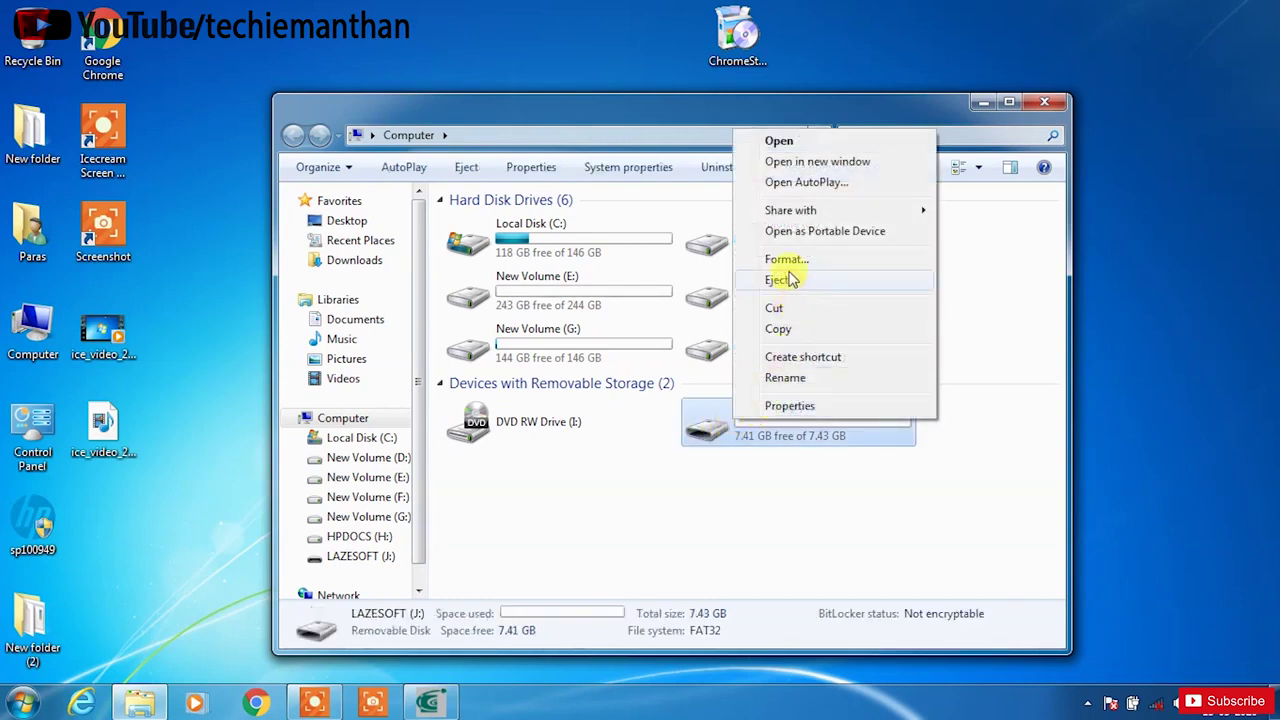
{"action": "left_click", "coordinate": [788, 260]}
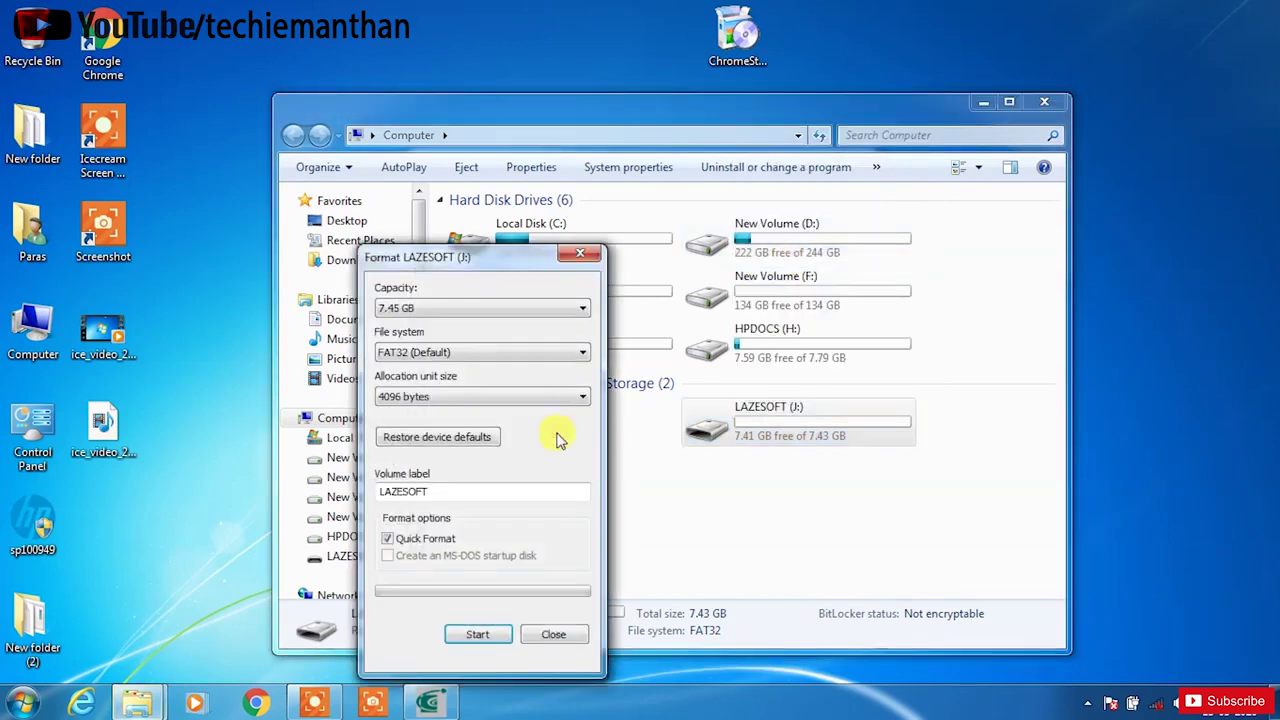
{"action": "left_click", "coordinate": [476, 632]}
{"action": "left_click", "coordinate": [698, 350]}
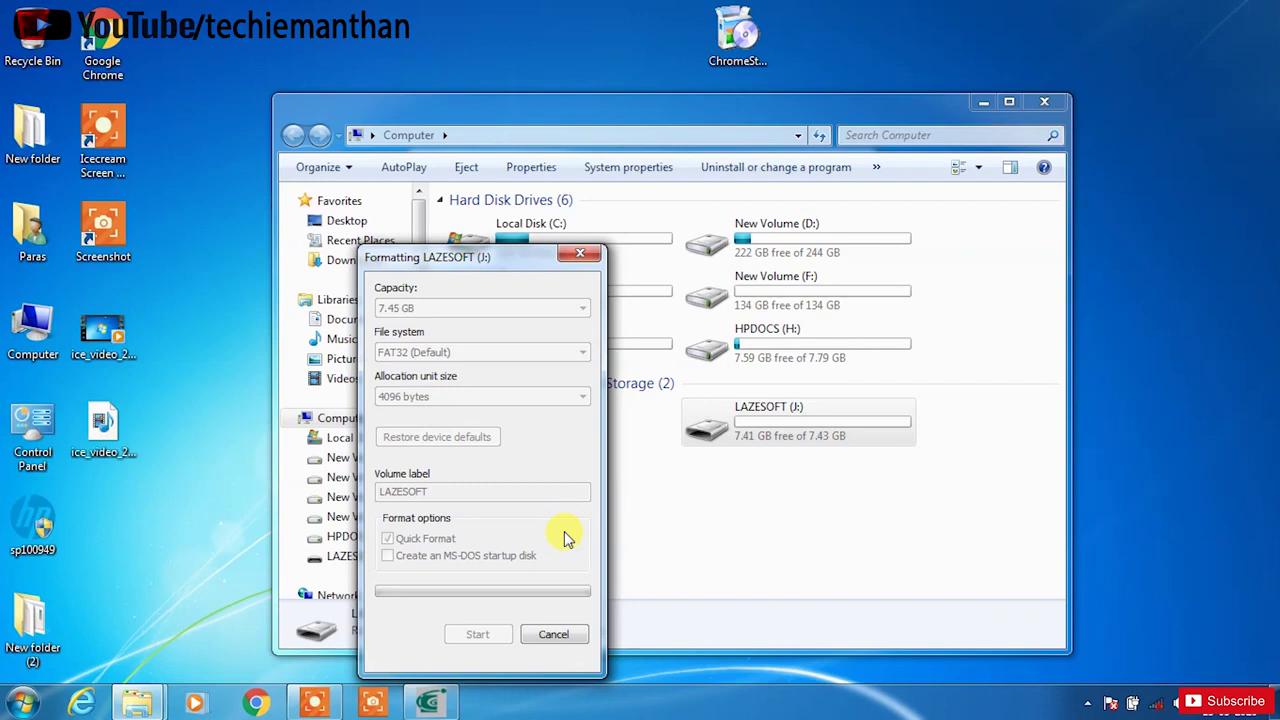
{"action": "left_click", "coordinate": [751, 343]}
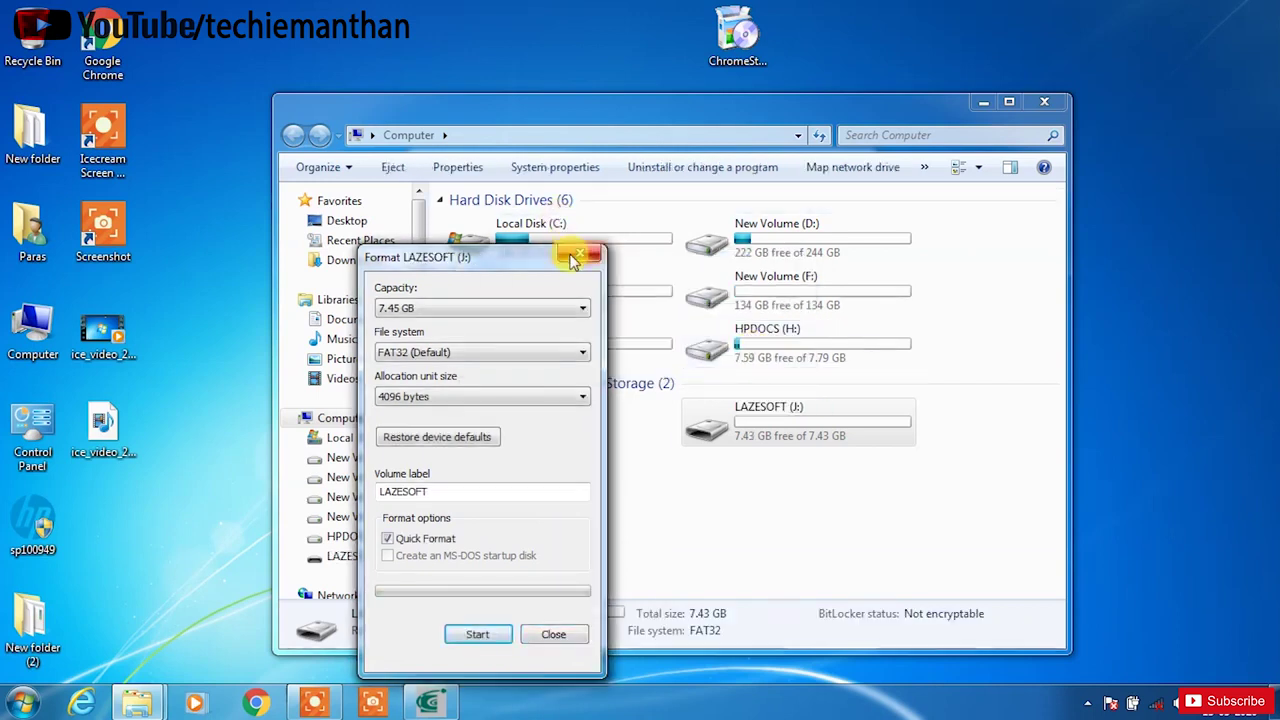
{"action": "left_click", "coordinate": [578, 254]}
Switch back to the HP BIOS update utility and refresh its USB flash drive list.
{"action": "left_click", "coordinate": [430, 703]}
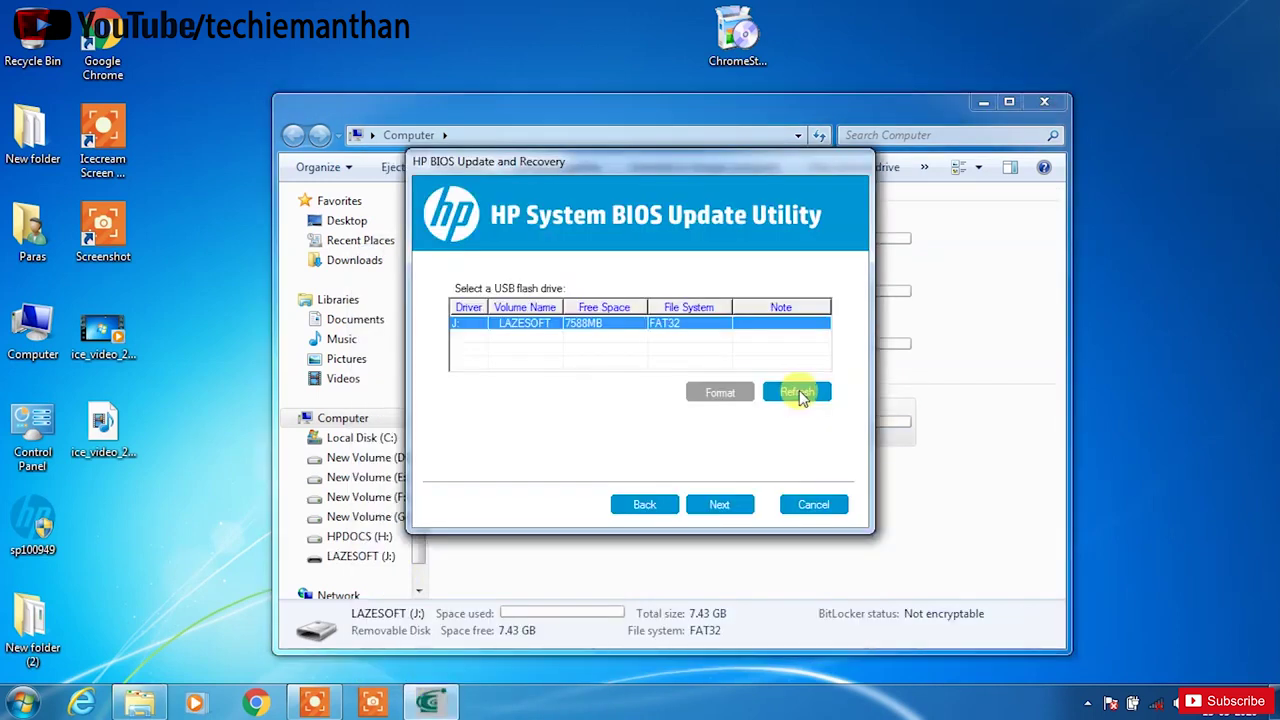
{"action": "left_click", "coordinate": [797, 392]}
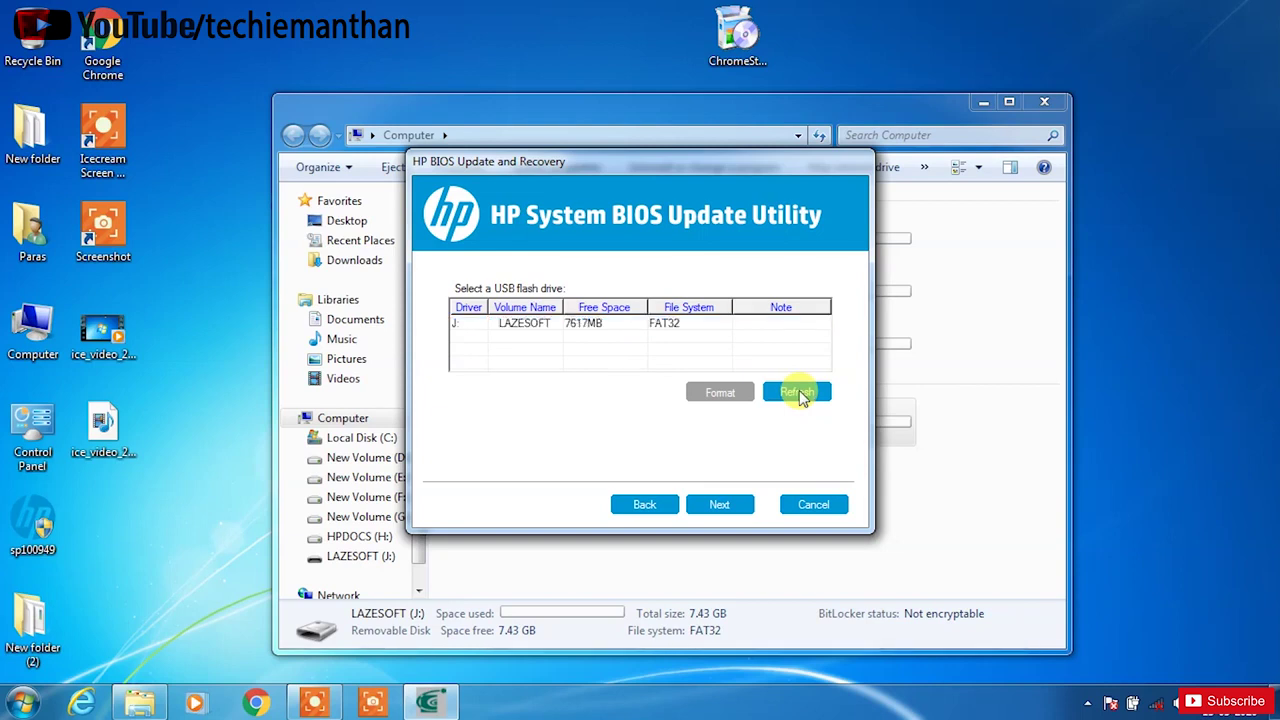
Create the recovery flash drive on LAZESOFT (J:) and finish the recovery drive creation.
{"action": "left_click", "coordinate": [555, 326]}
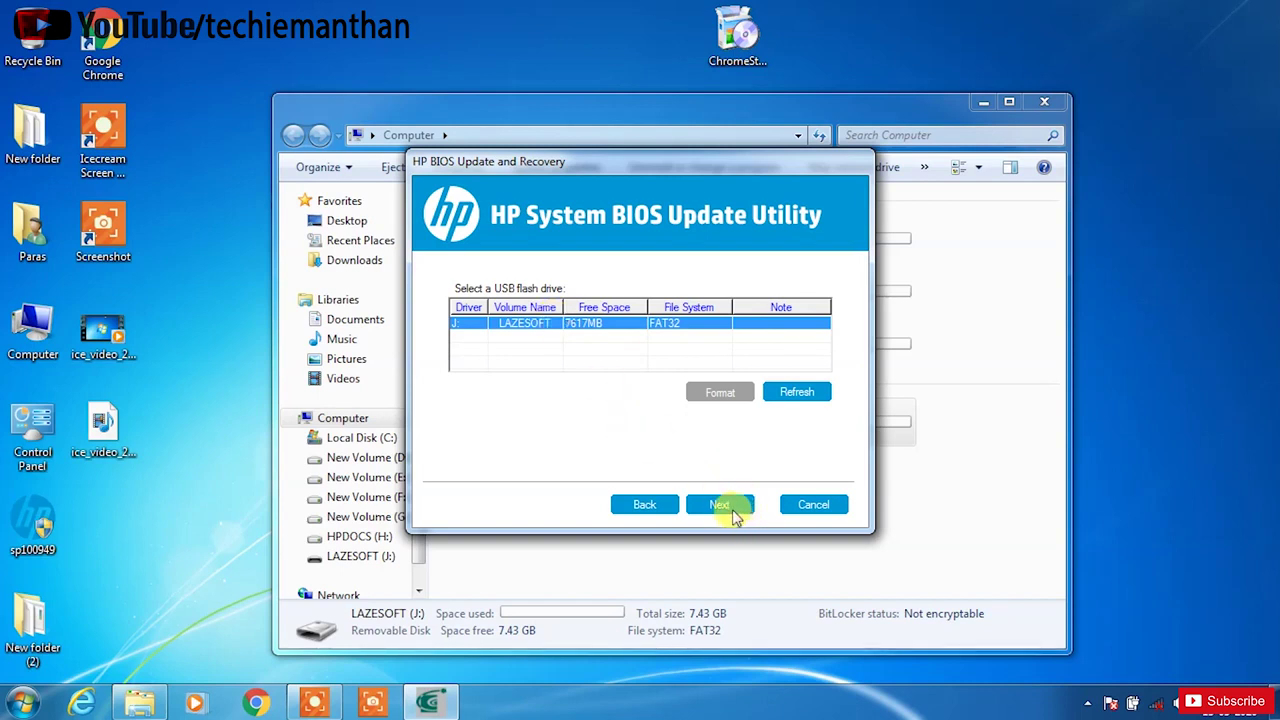
{"action": "left_click", "coordinate": [724, 506]}
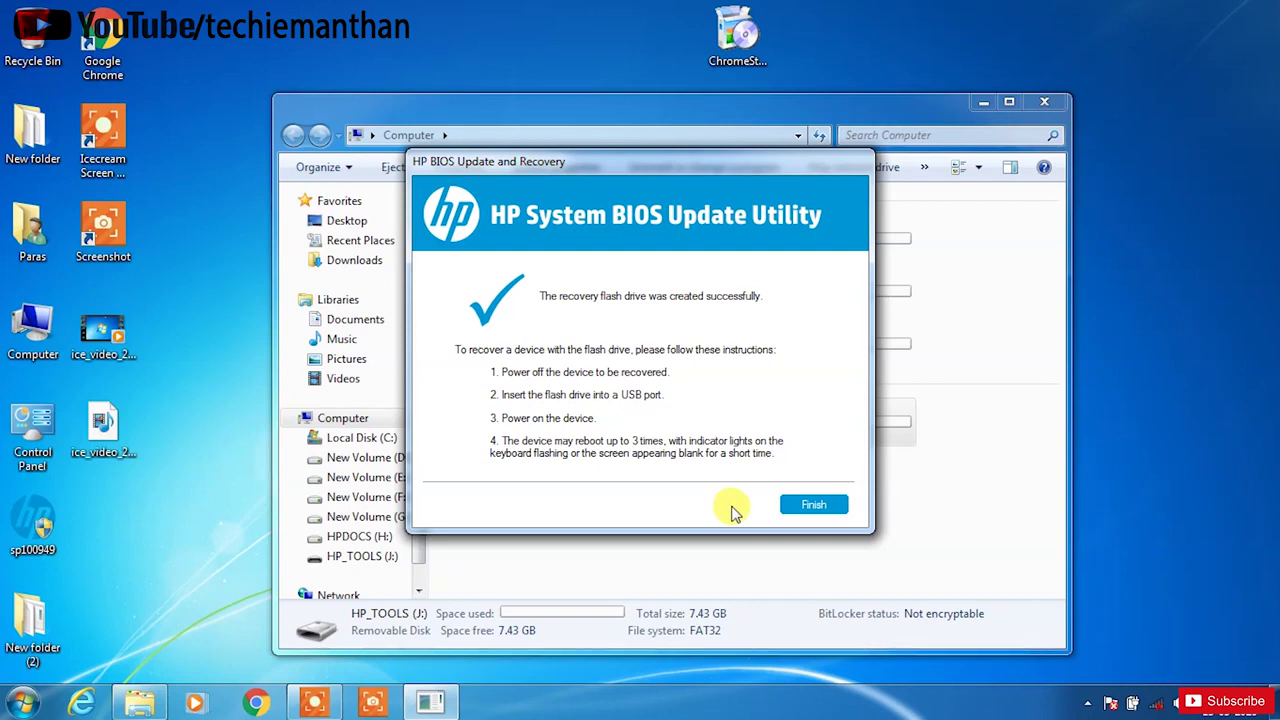
{"action": "left_click", "coordinate": [814, 505]}
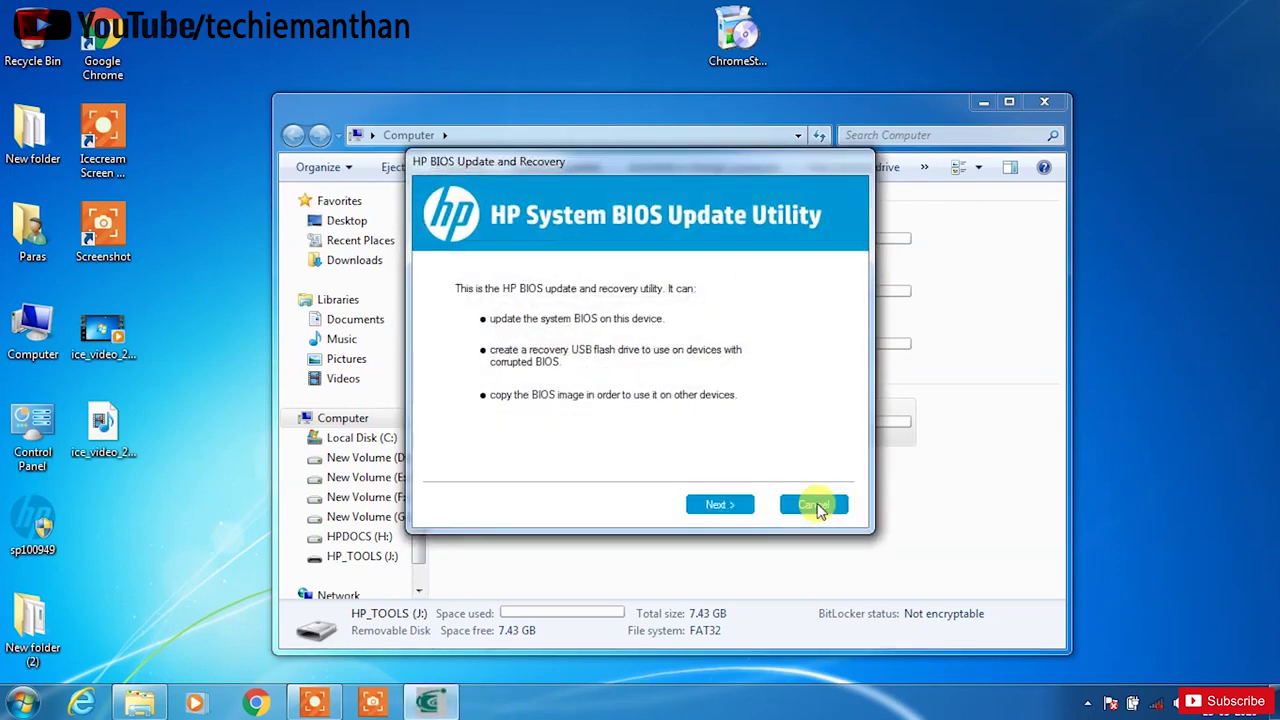
Run the BIOS update preparation on this device, continuing past the AC power check, and restart the computer to complete the update.
{"action": "left_click", "coordinate": [710, 503]}
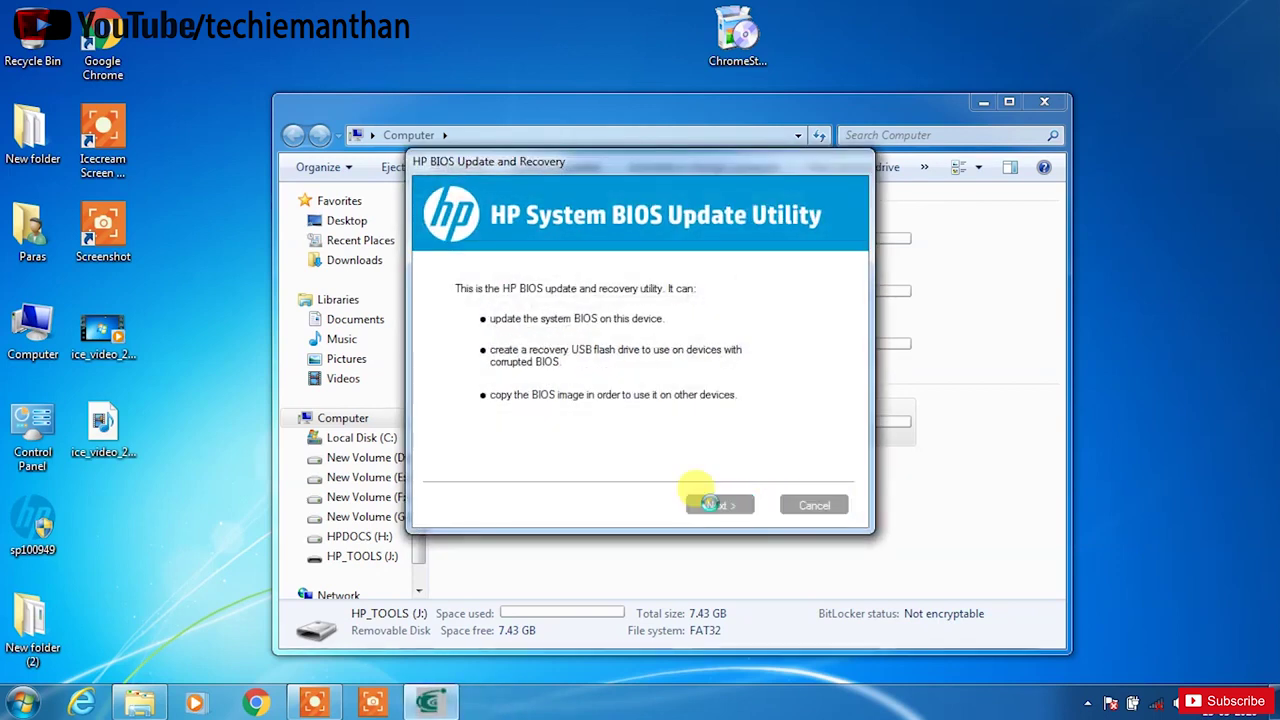
{"action": "left_click", "coordinate": [714, 506]}
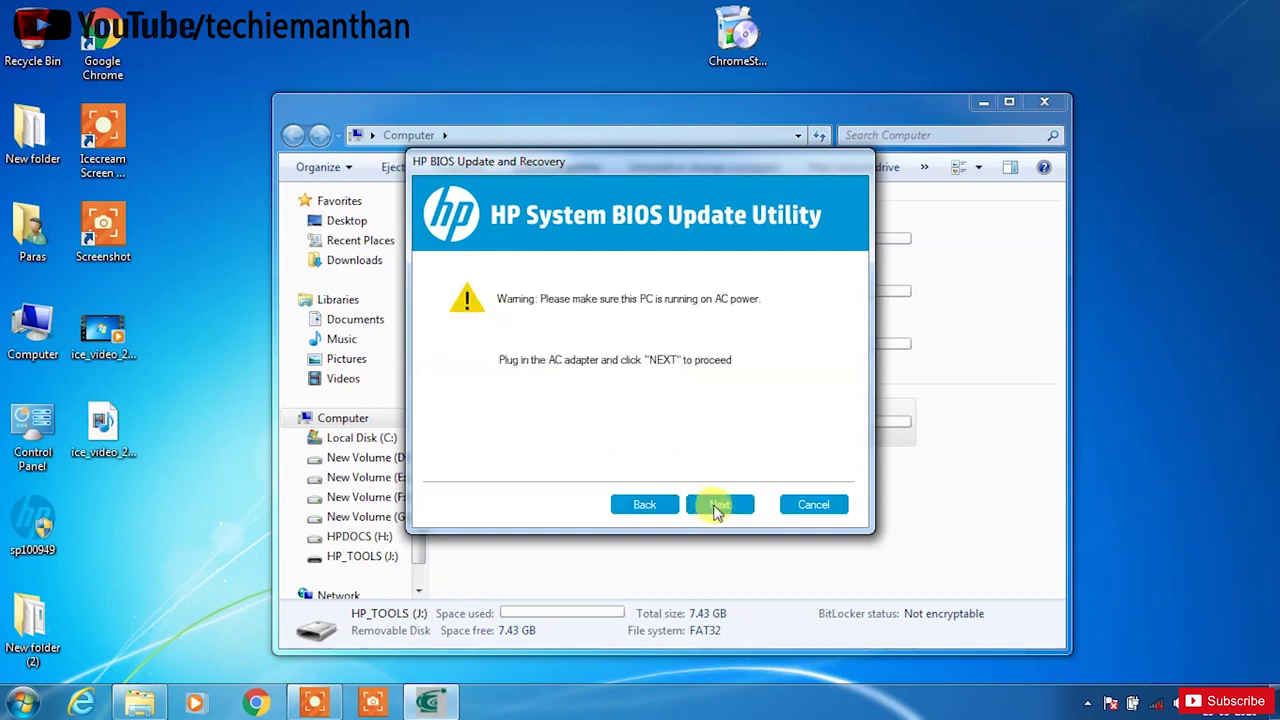
{"action": "left_click", "coordinate": [716, 506]}
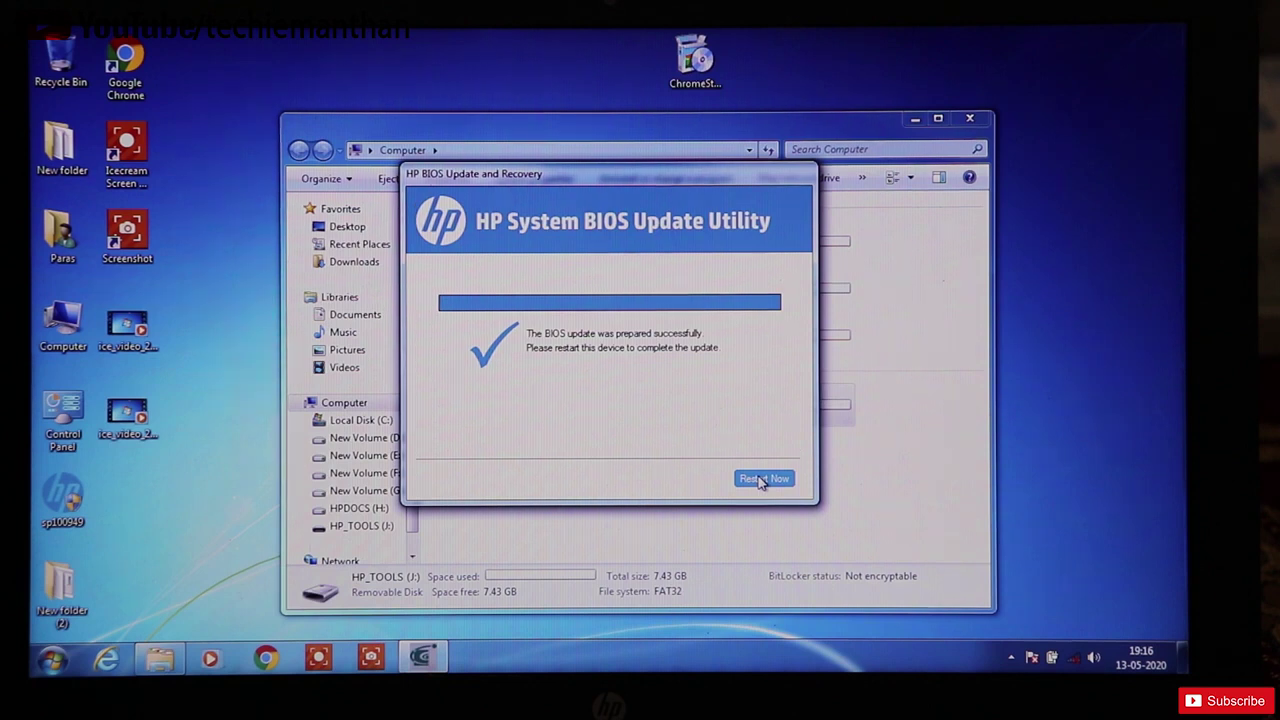
{"action": "left_click", "coordinate": [762, 479]}
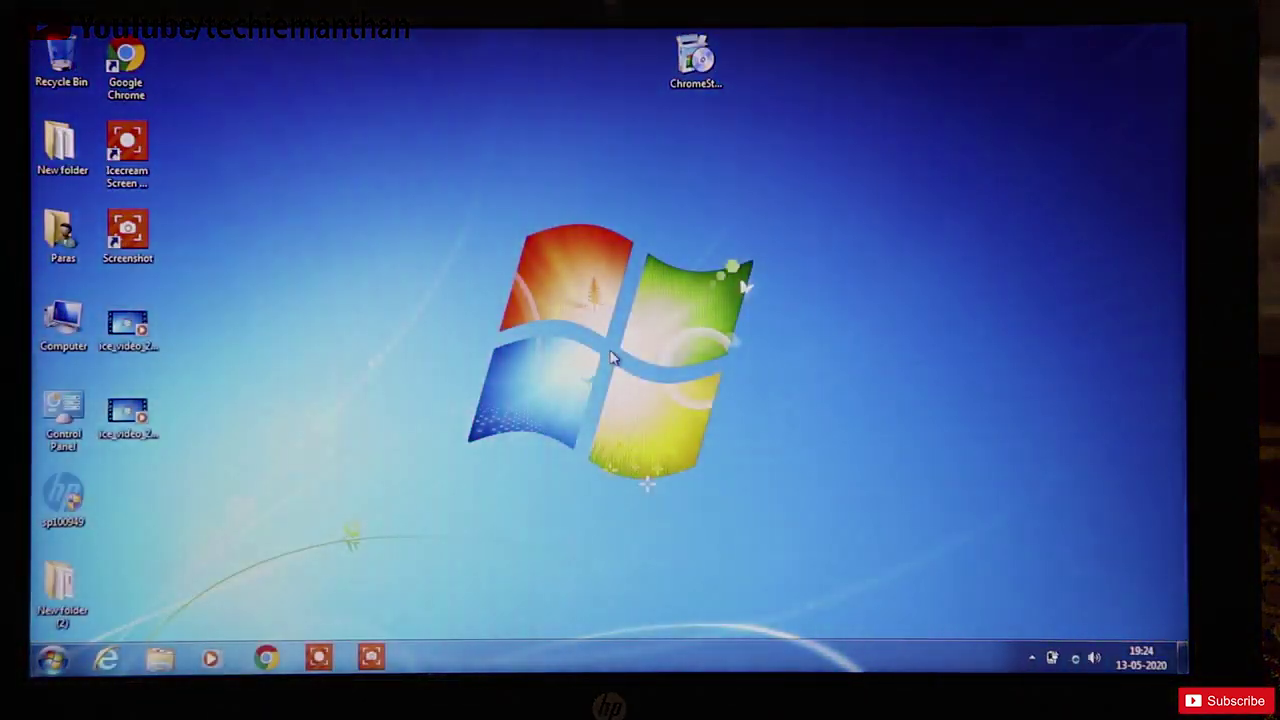
{"action": "right_click", "coordinate": [609, 349]}
{"action": "left_click", "coordinate": [651, 398]}
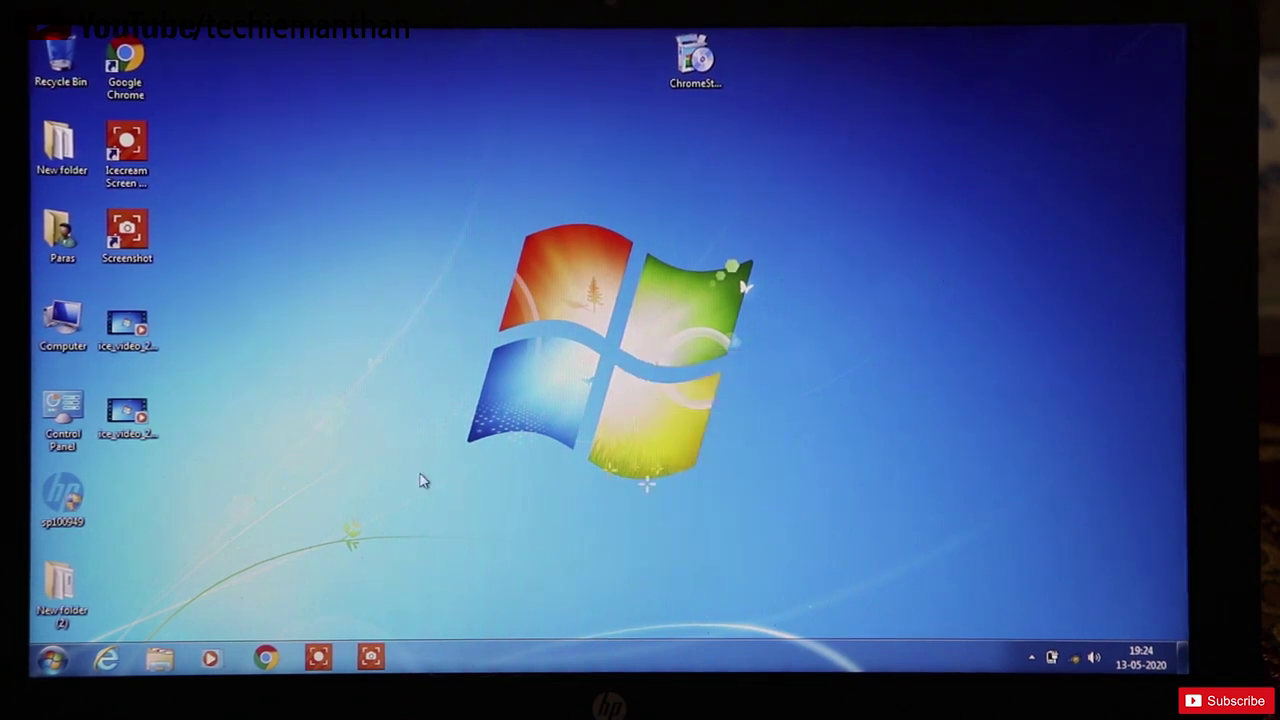
Search Windows for "system" and open System Information.
{"action": "left_click", "coordinate": [54, 660]}
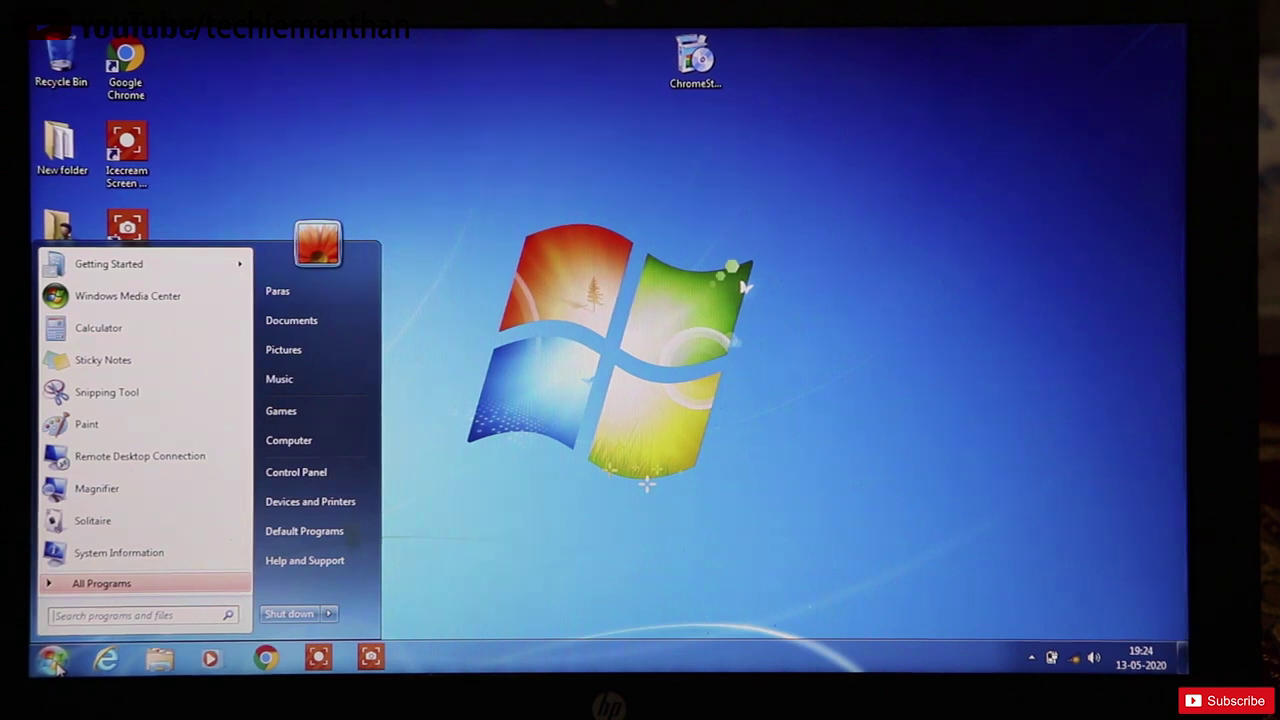
{"action": "type", "text": "s"}
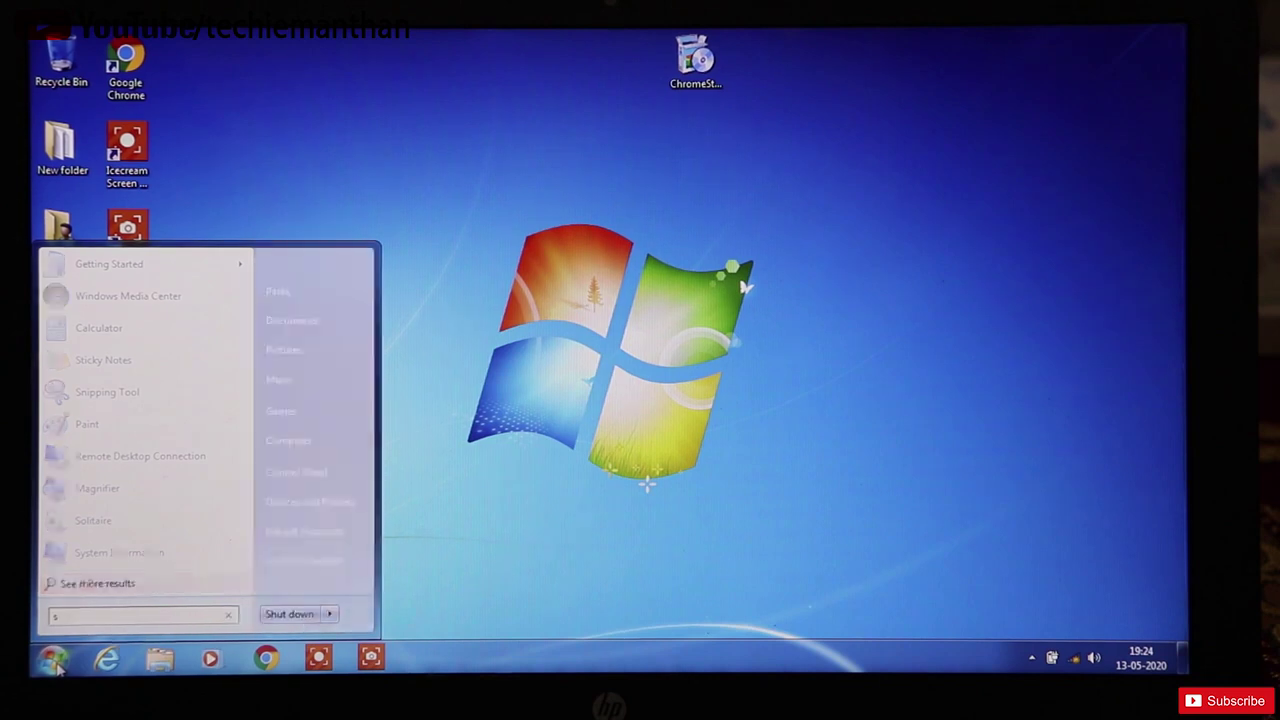
{"action": "type", "text": "ystem"}
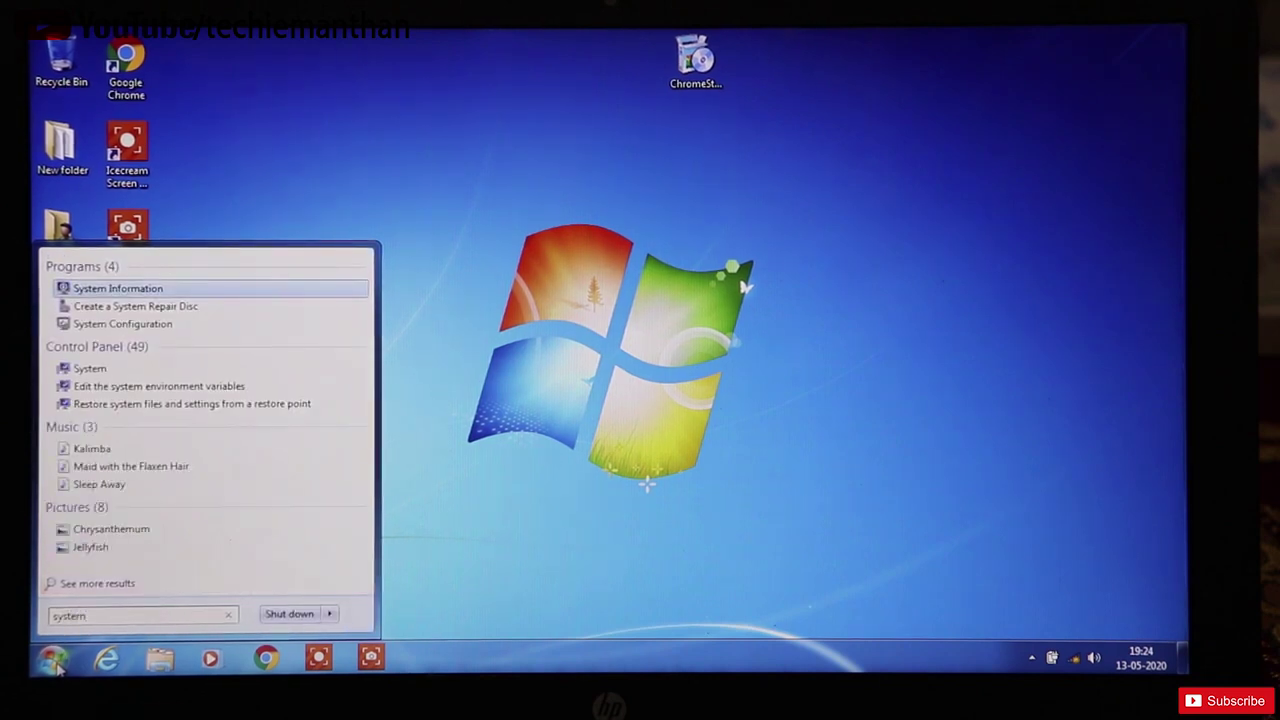
{"action": "left_click", "coordinate": [118, 289]}
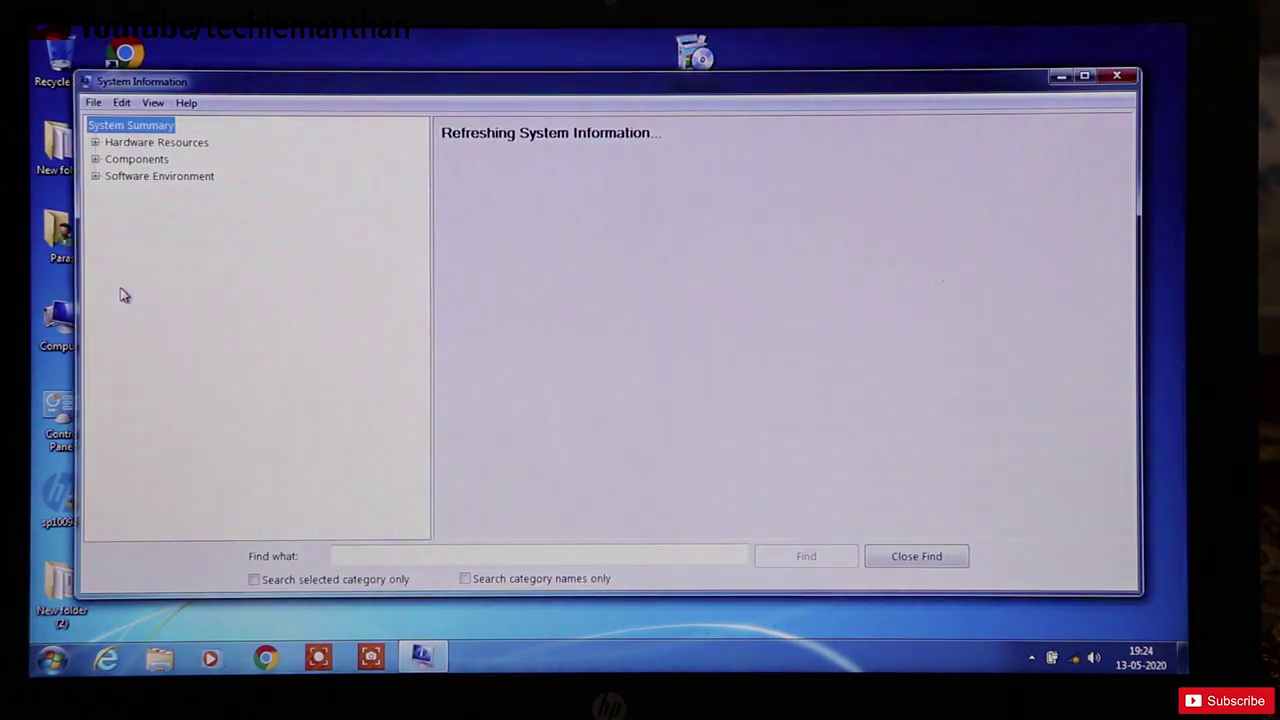